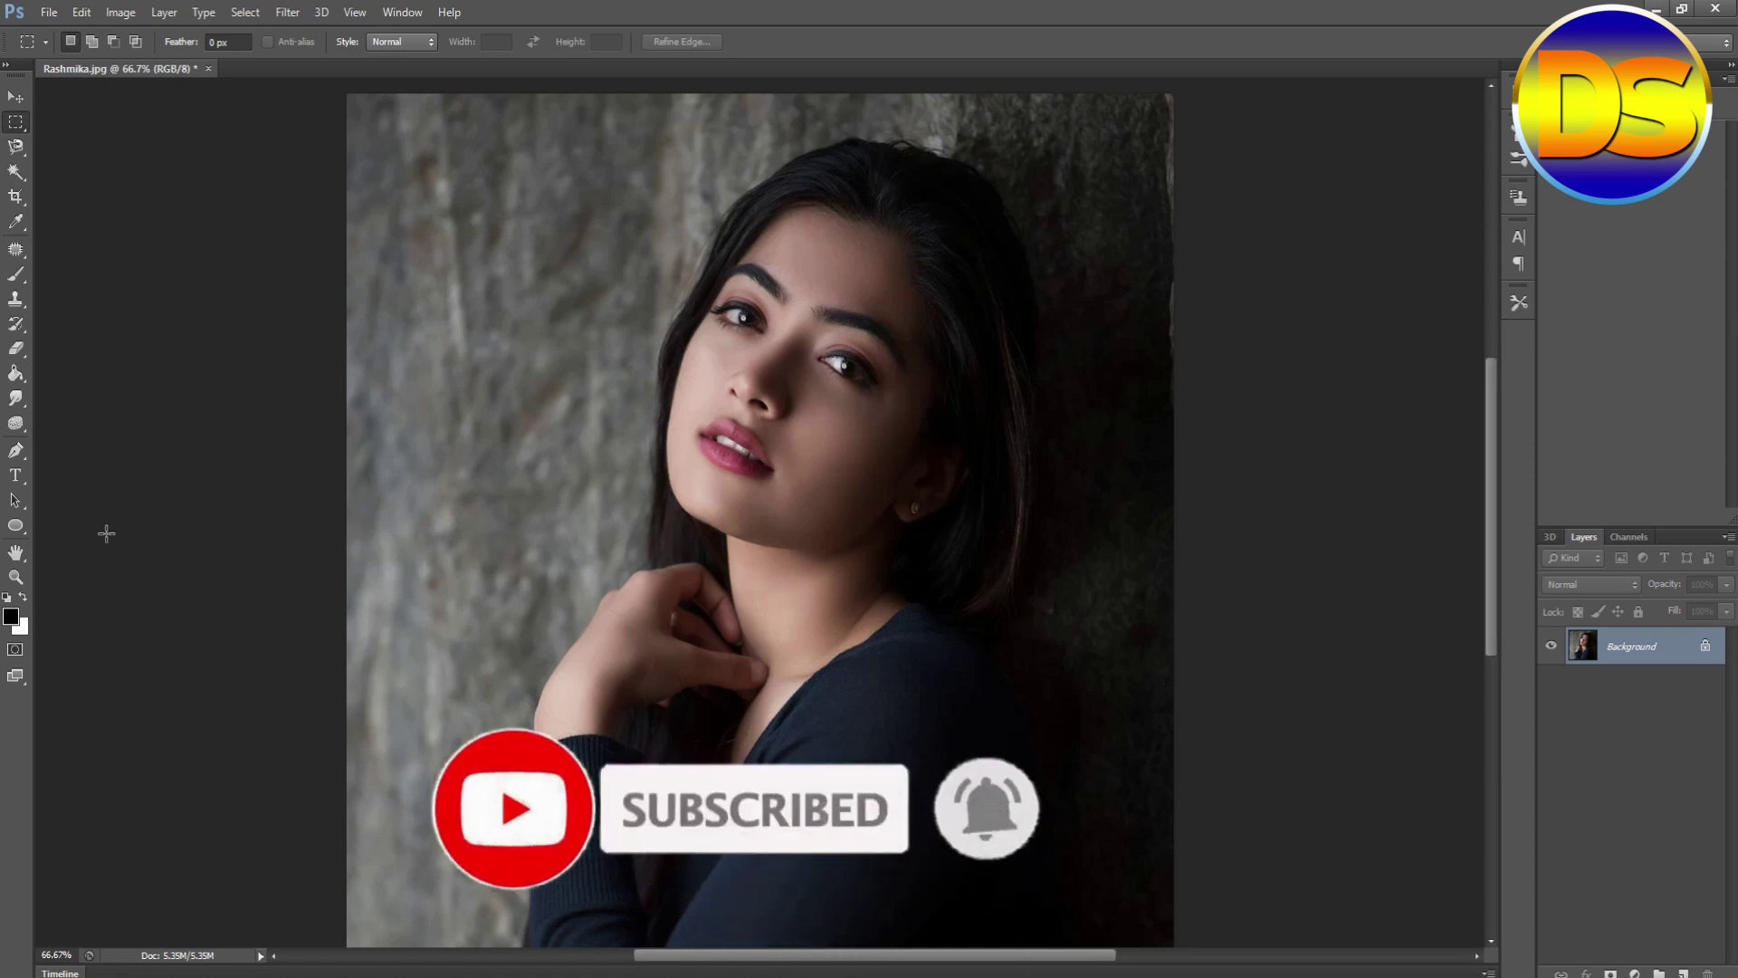
# - Draw a circular Ellipse shape about 949 px wide around the woman's head and shoulders
pyautogui.click(17, 525)
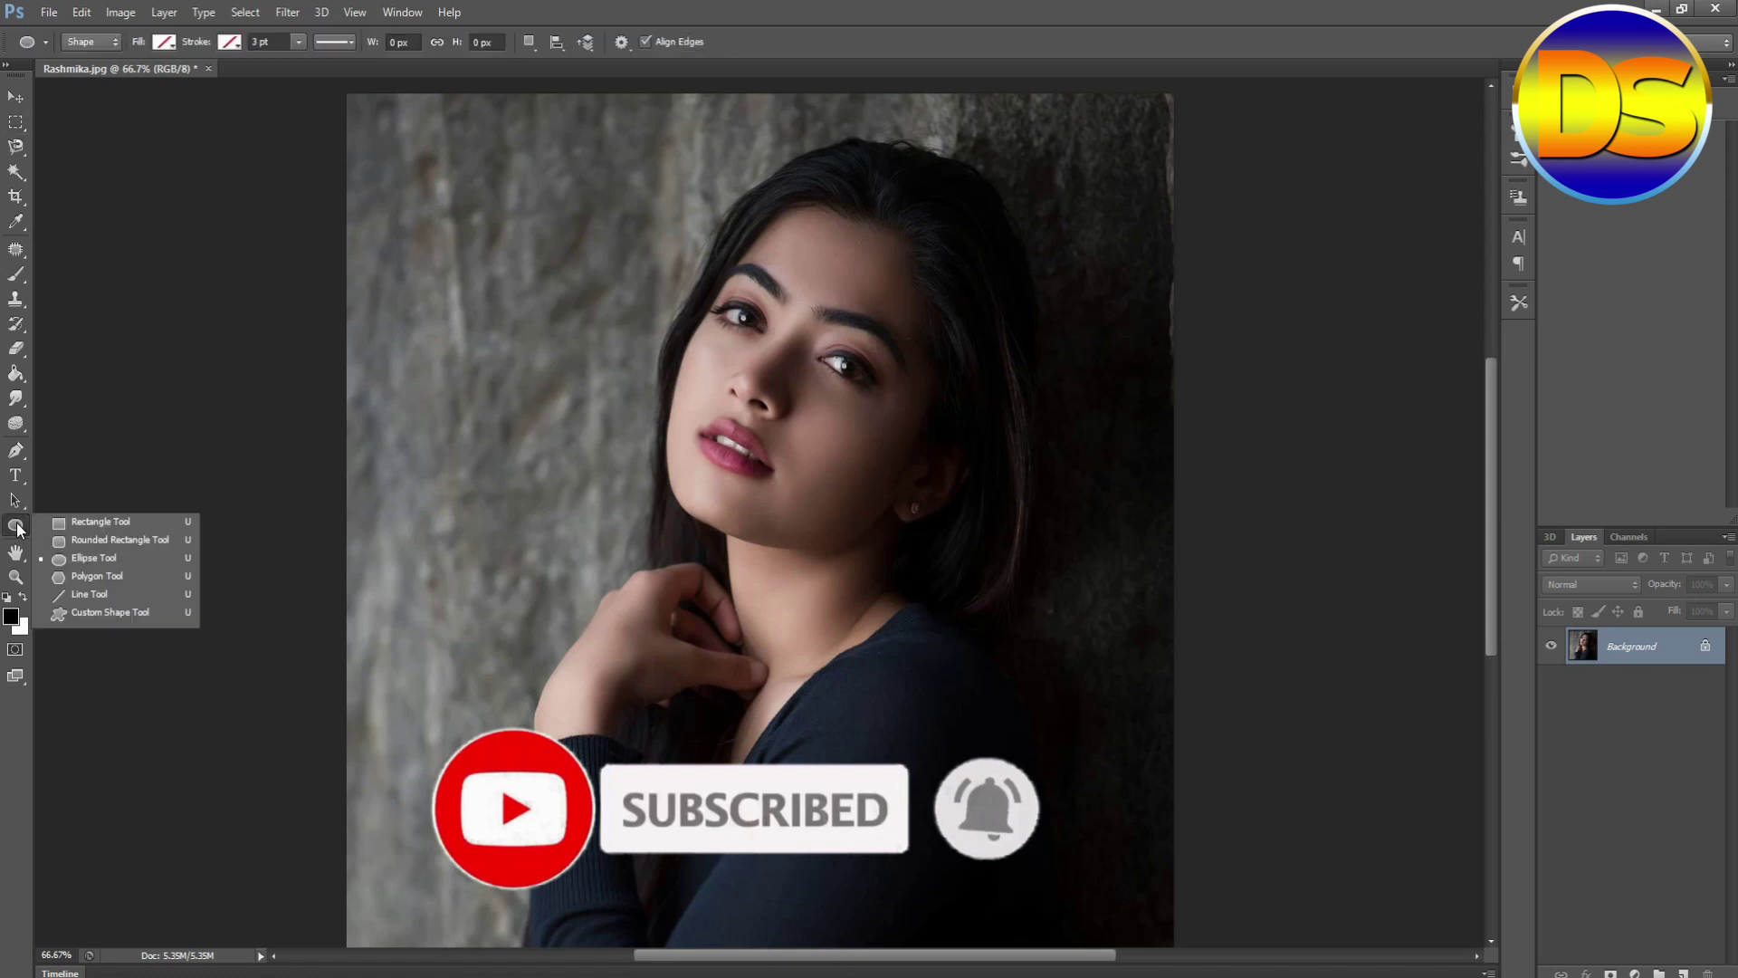
pyautogui.click(94, 559)
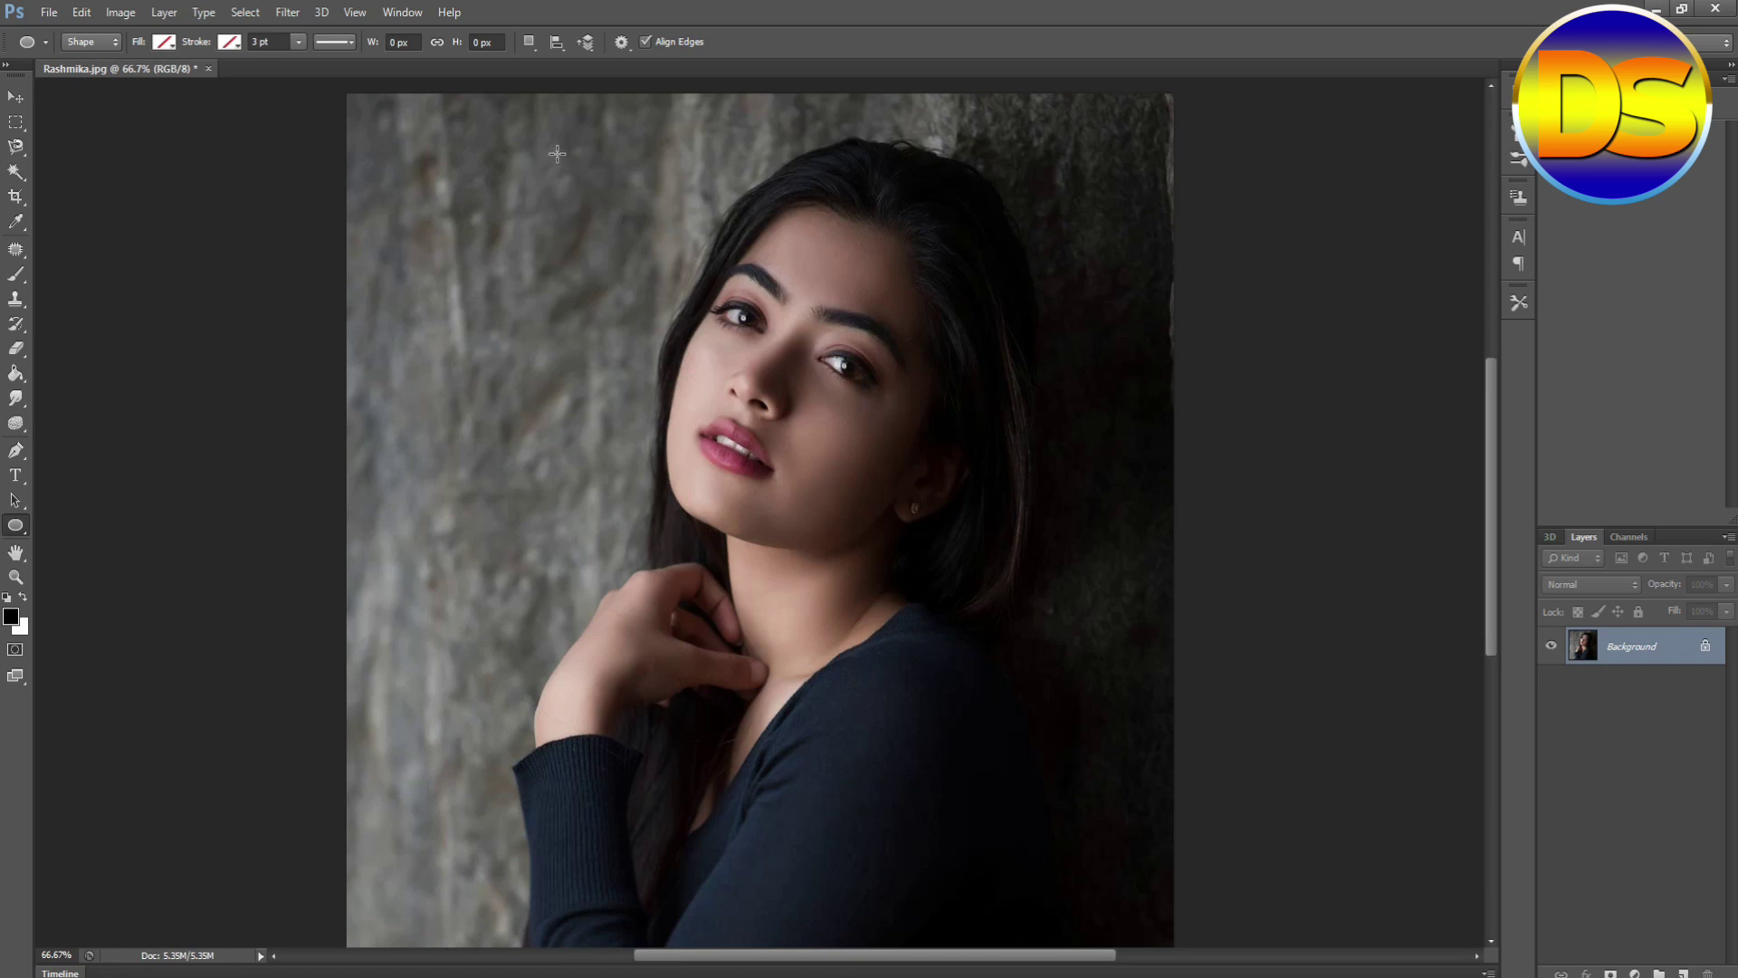
pyautogui.moveTo(561, 151); pyautogui.dragTo(1135, 779)
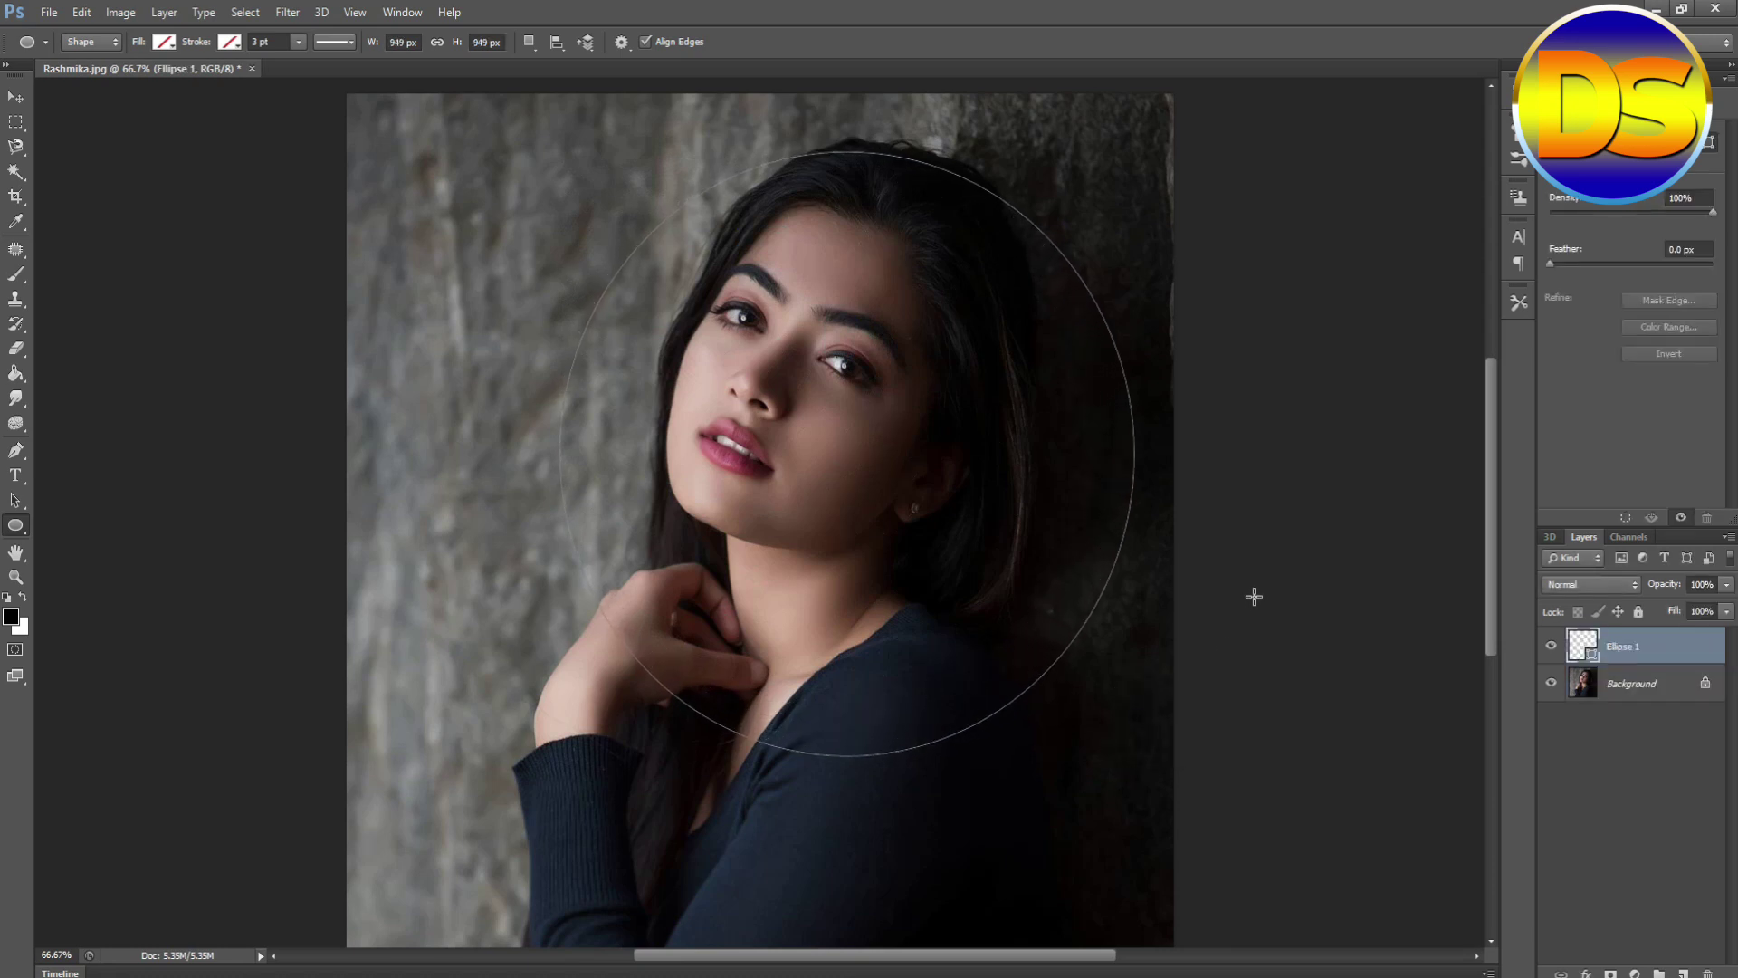
# - Convert the circular path into a new anti-aliased selection
pyautogui.rightClick(1144, 565)
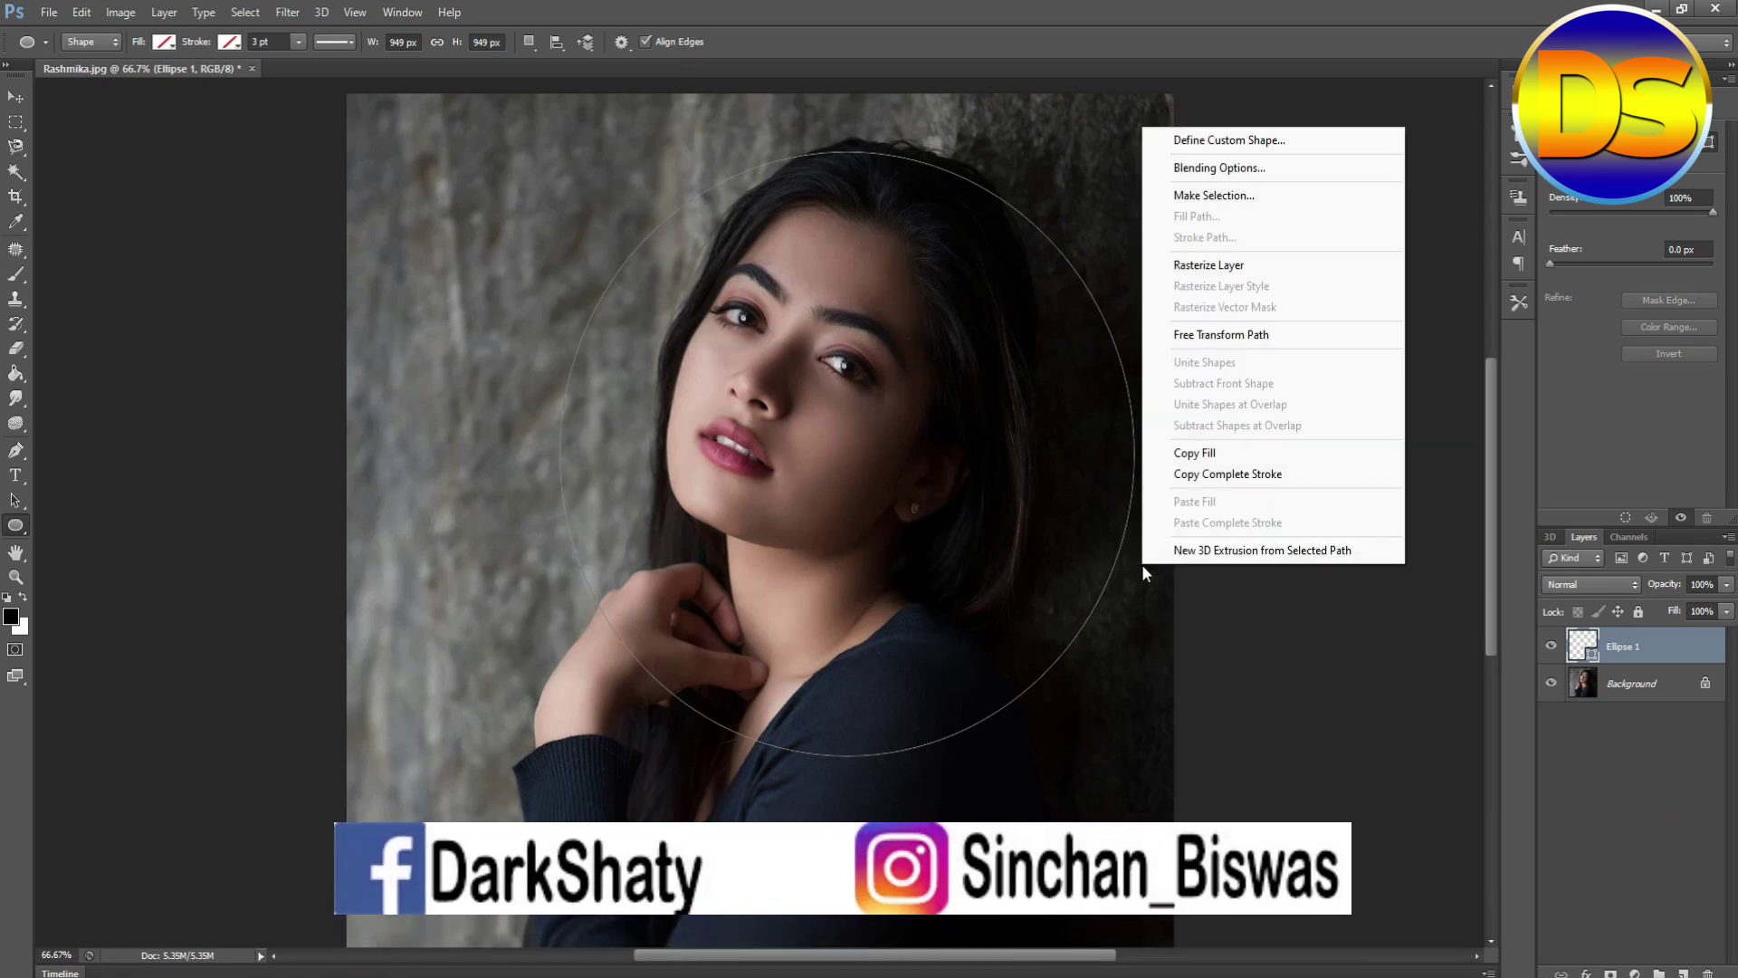
pyautogui.click(1195, 196)
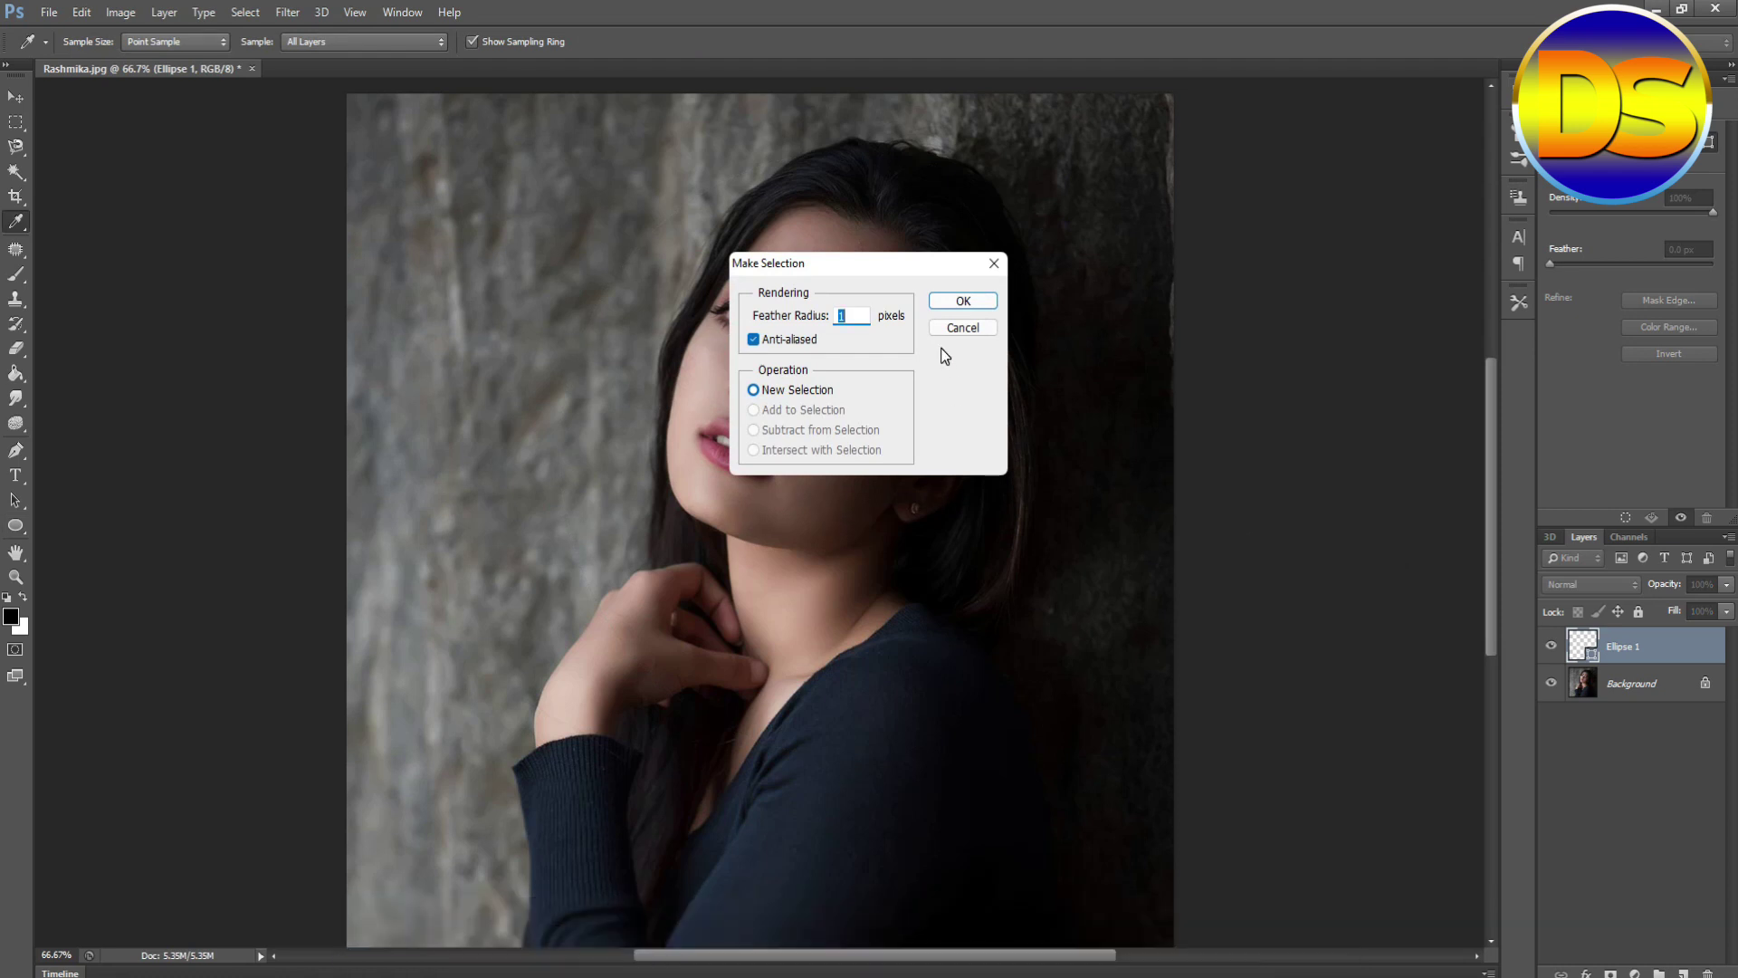
pyautogui.click(948, 310)
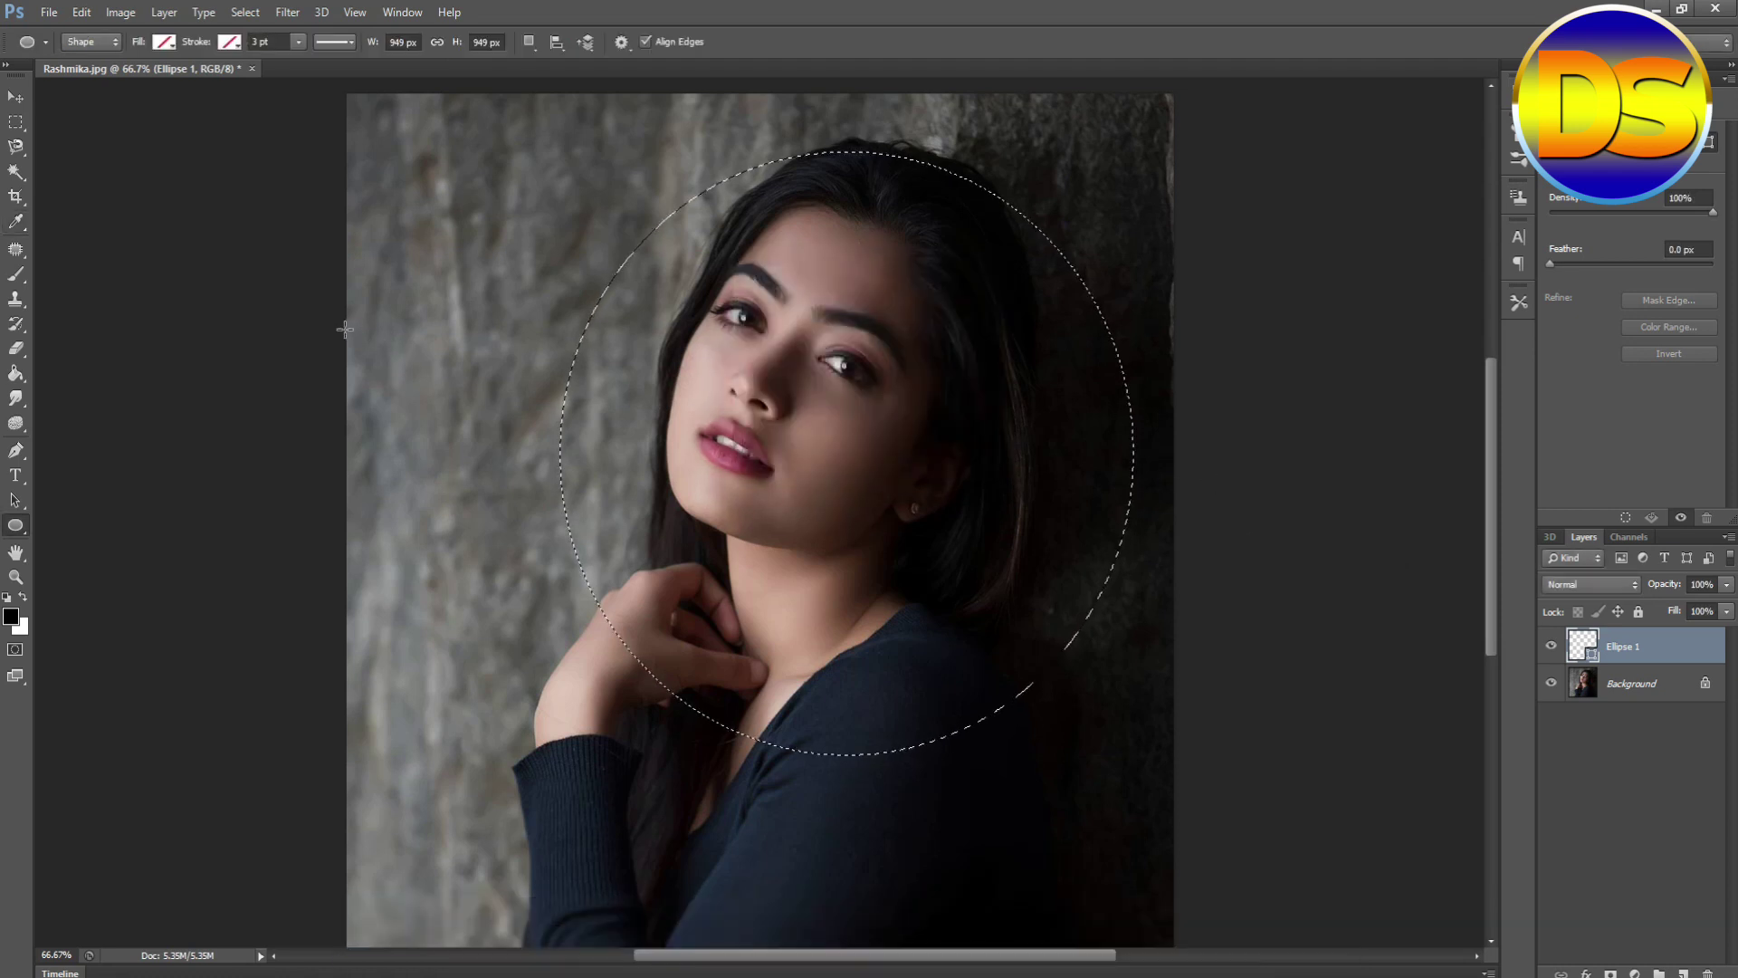
# - Invert the circular selection and clear the area outside the circle on the Background layer
pyautogui.click(243, 12)
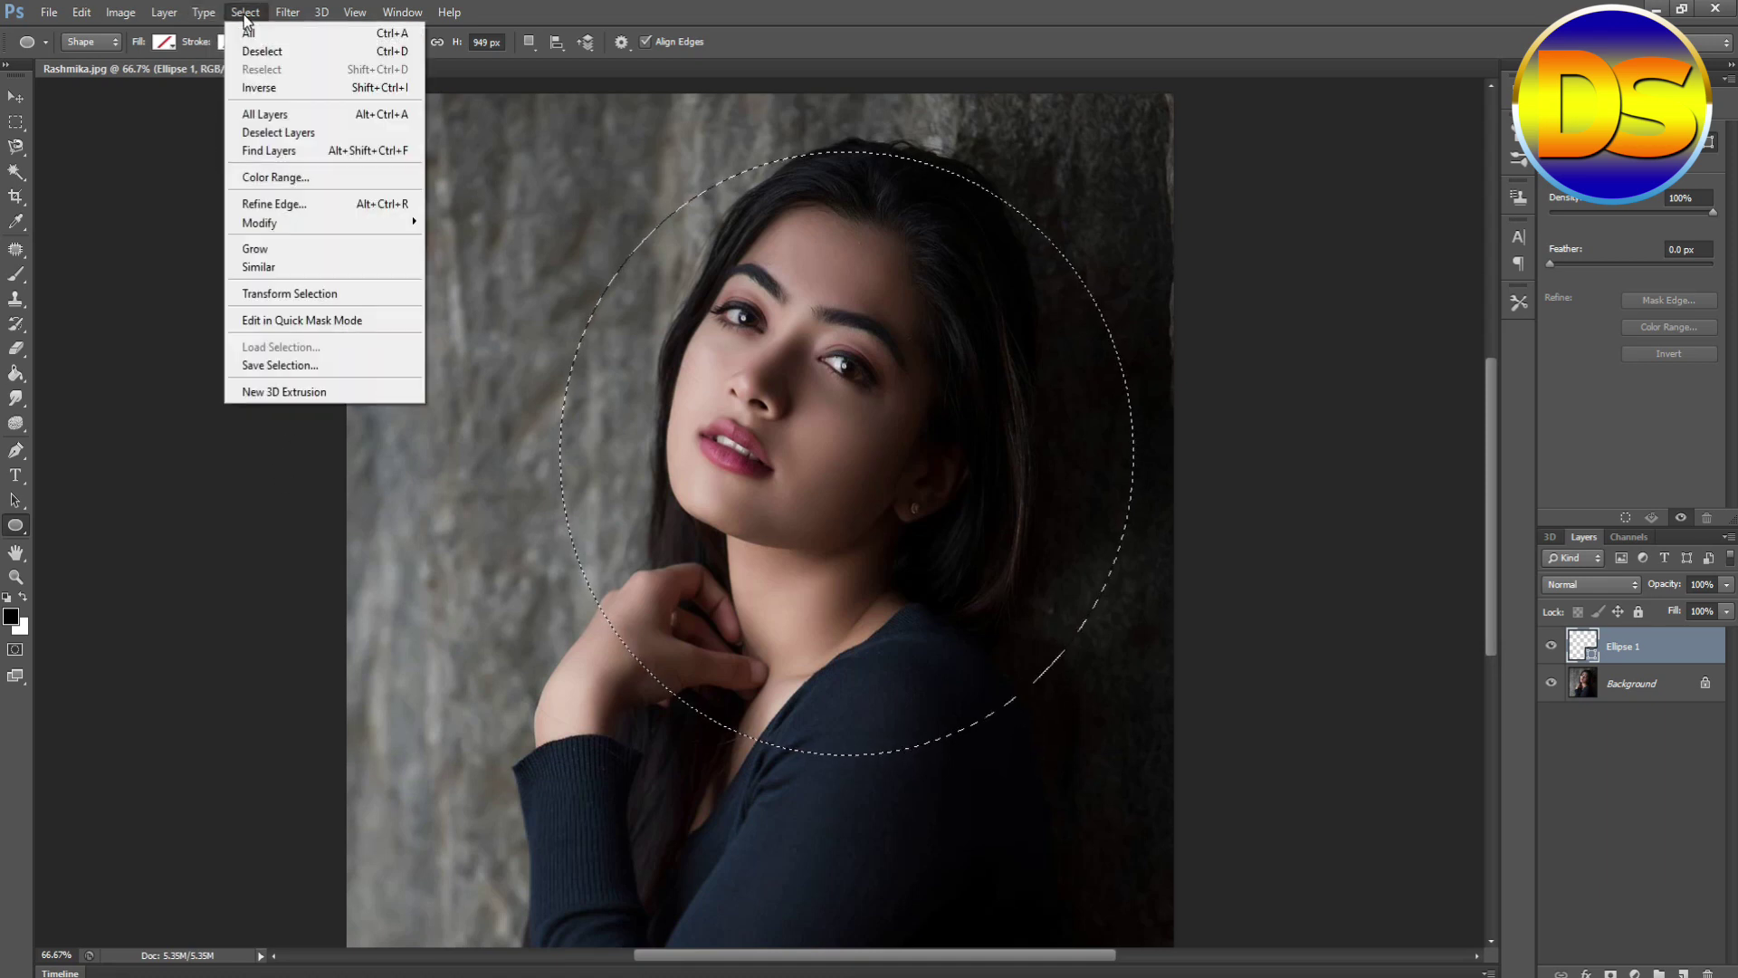
pyautogui.click(261, 88)
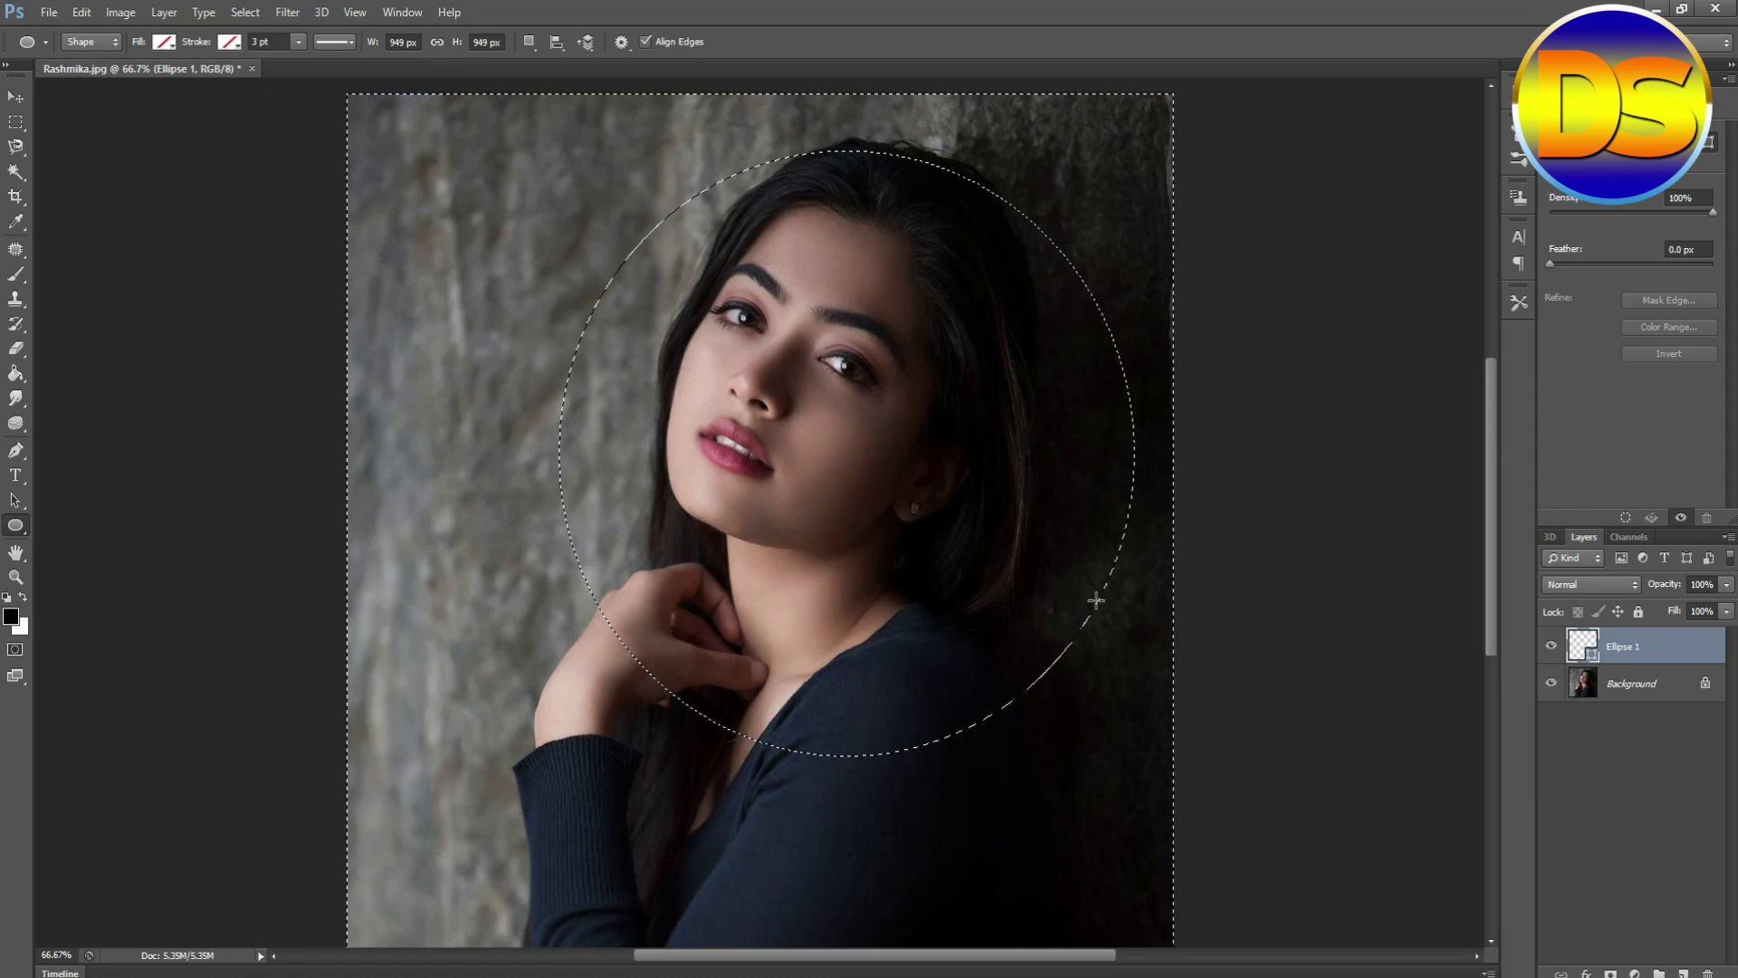
pyautogui.click(81, 13)
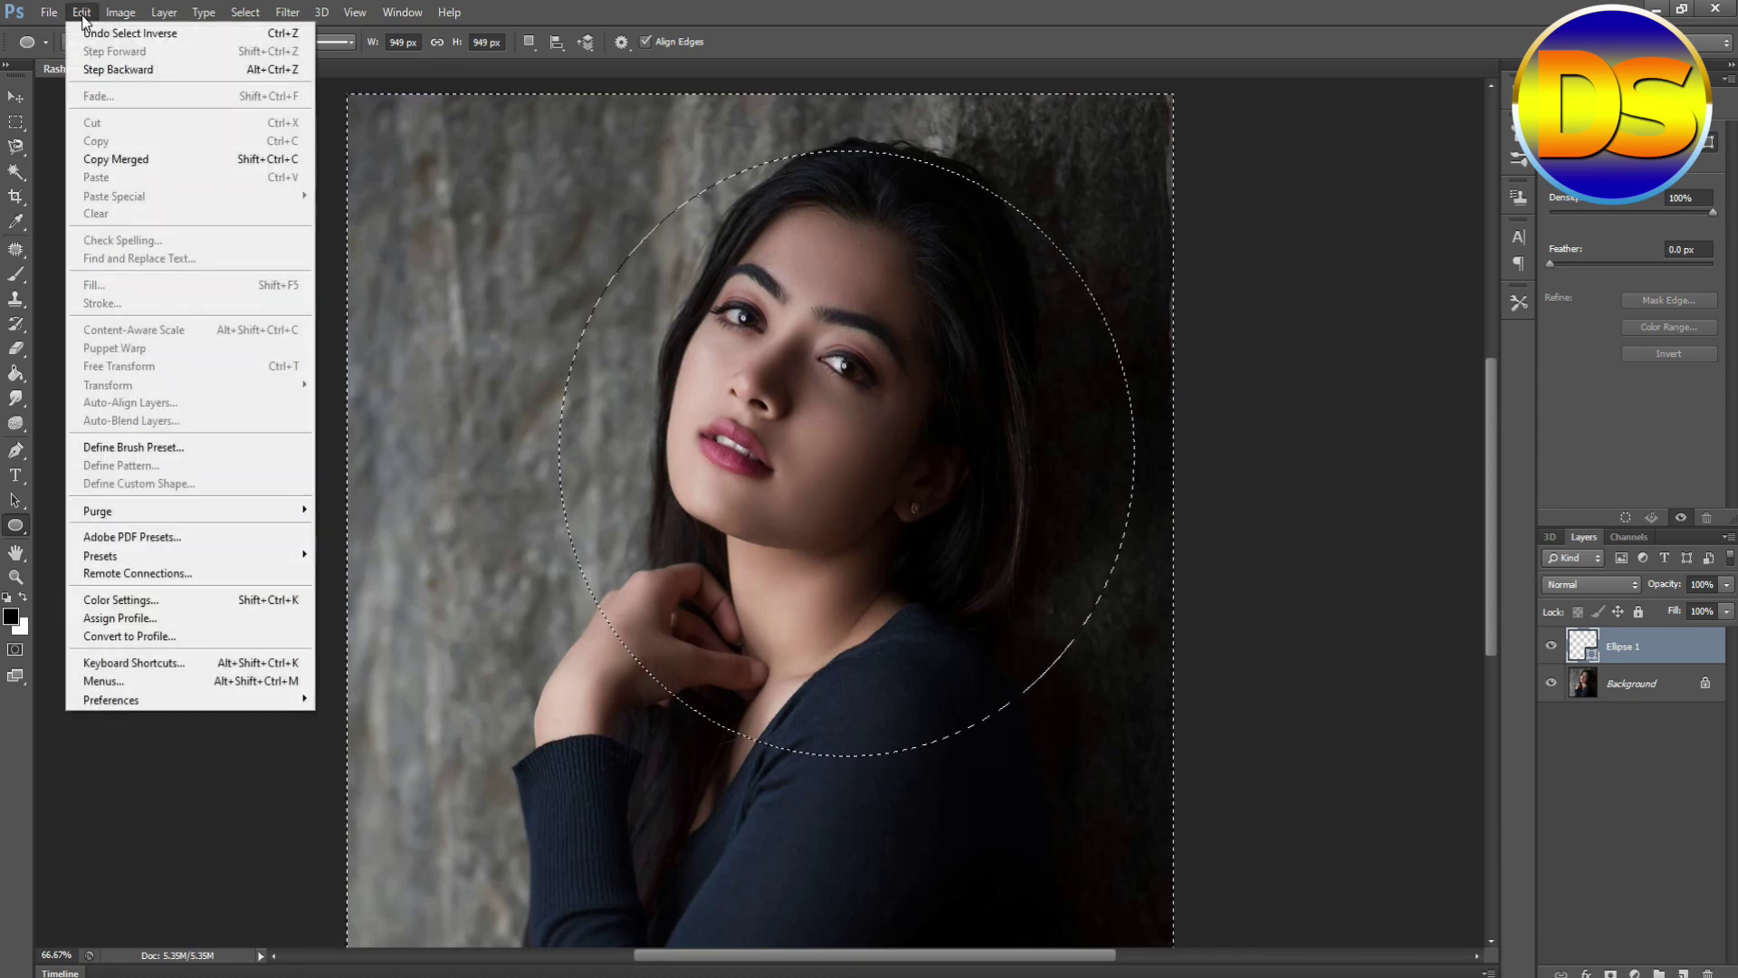
pyautogui.click(1627, 686)
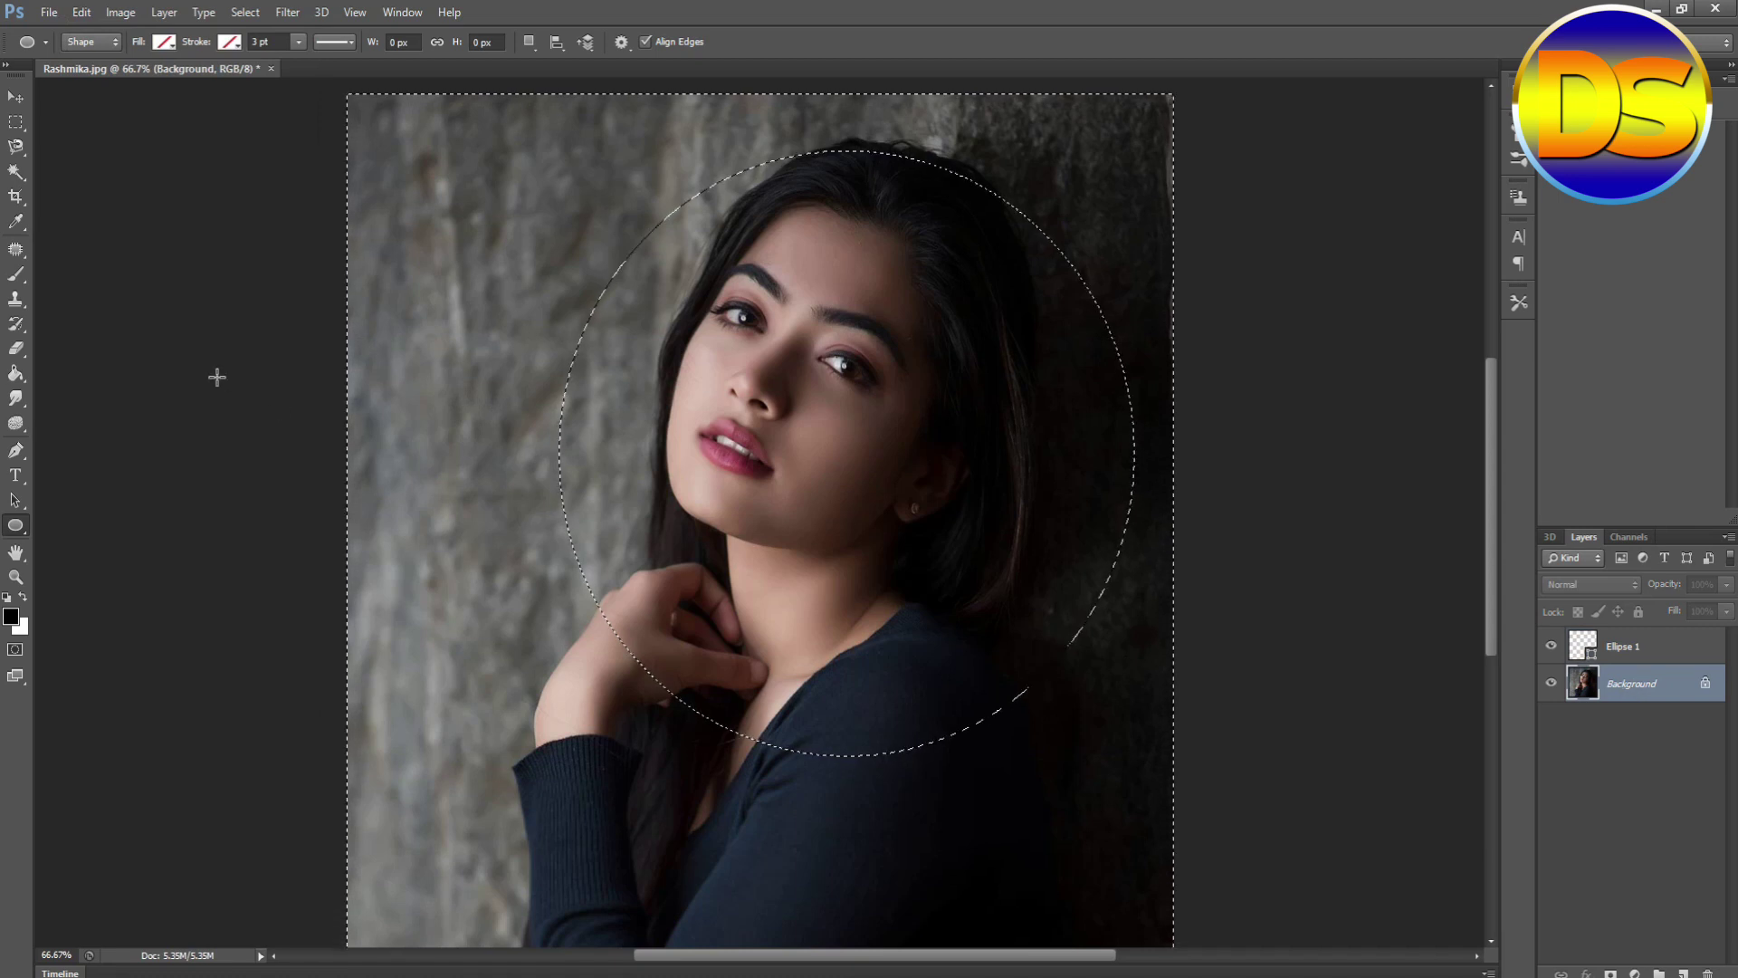
pyautogui.click(81, 12)
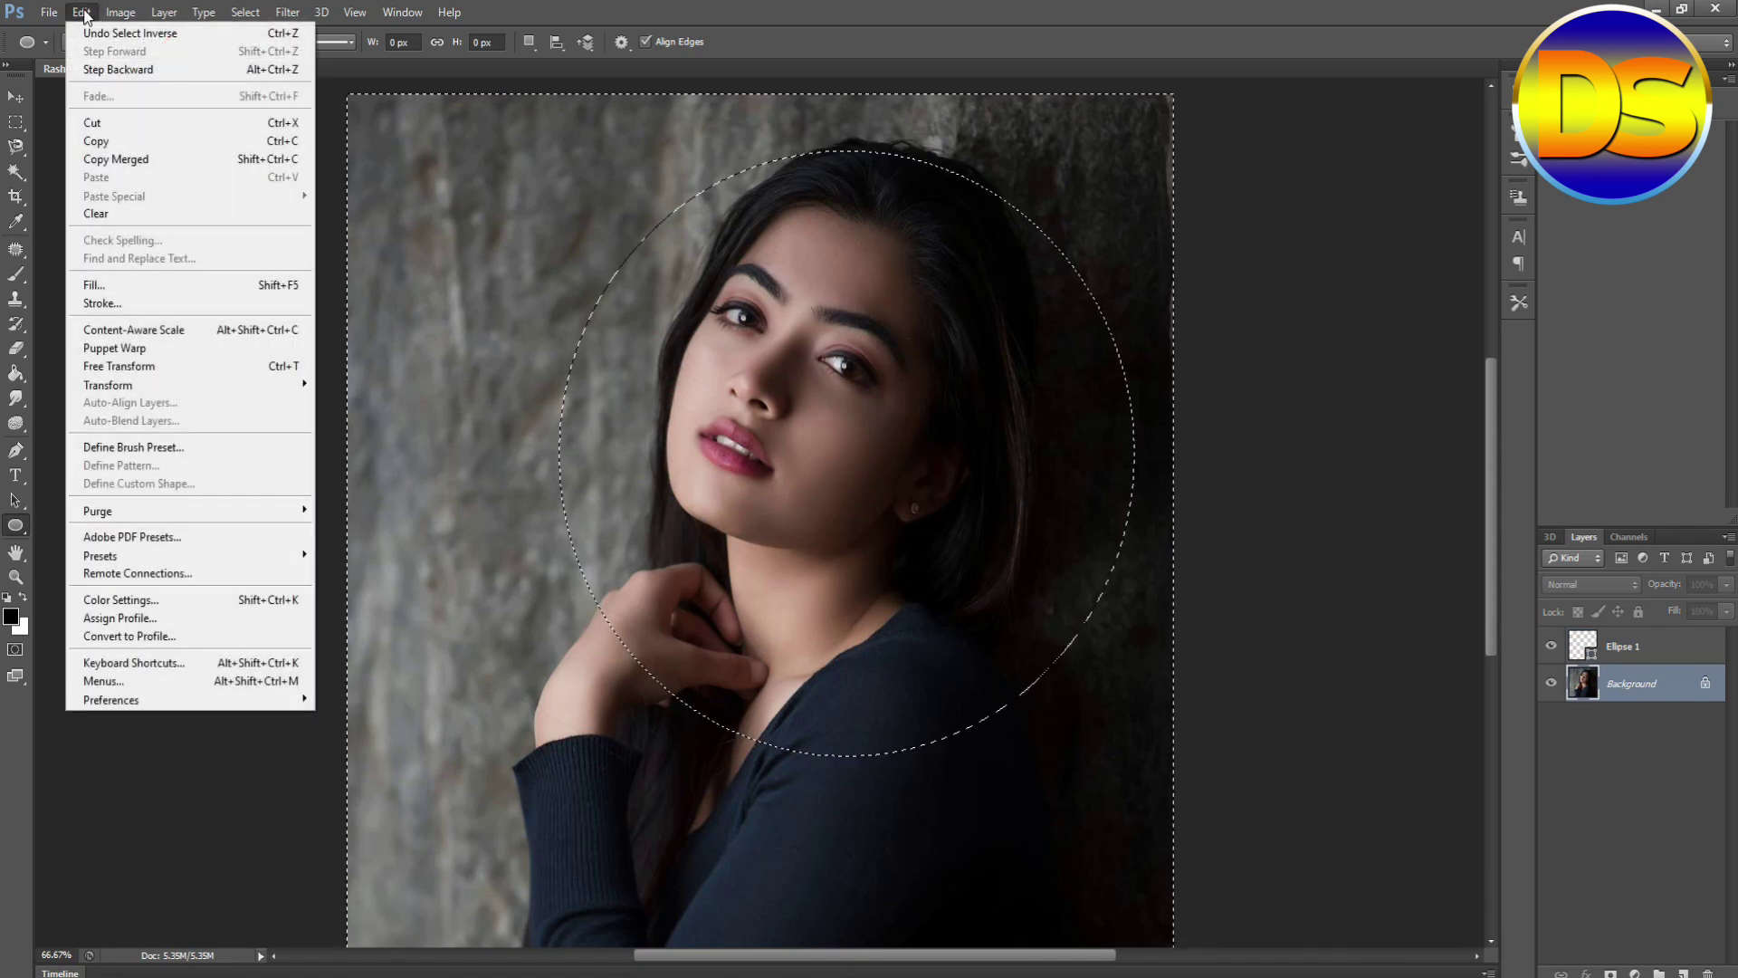
pyautogui.click(96, 214)
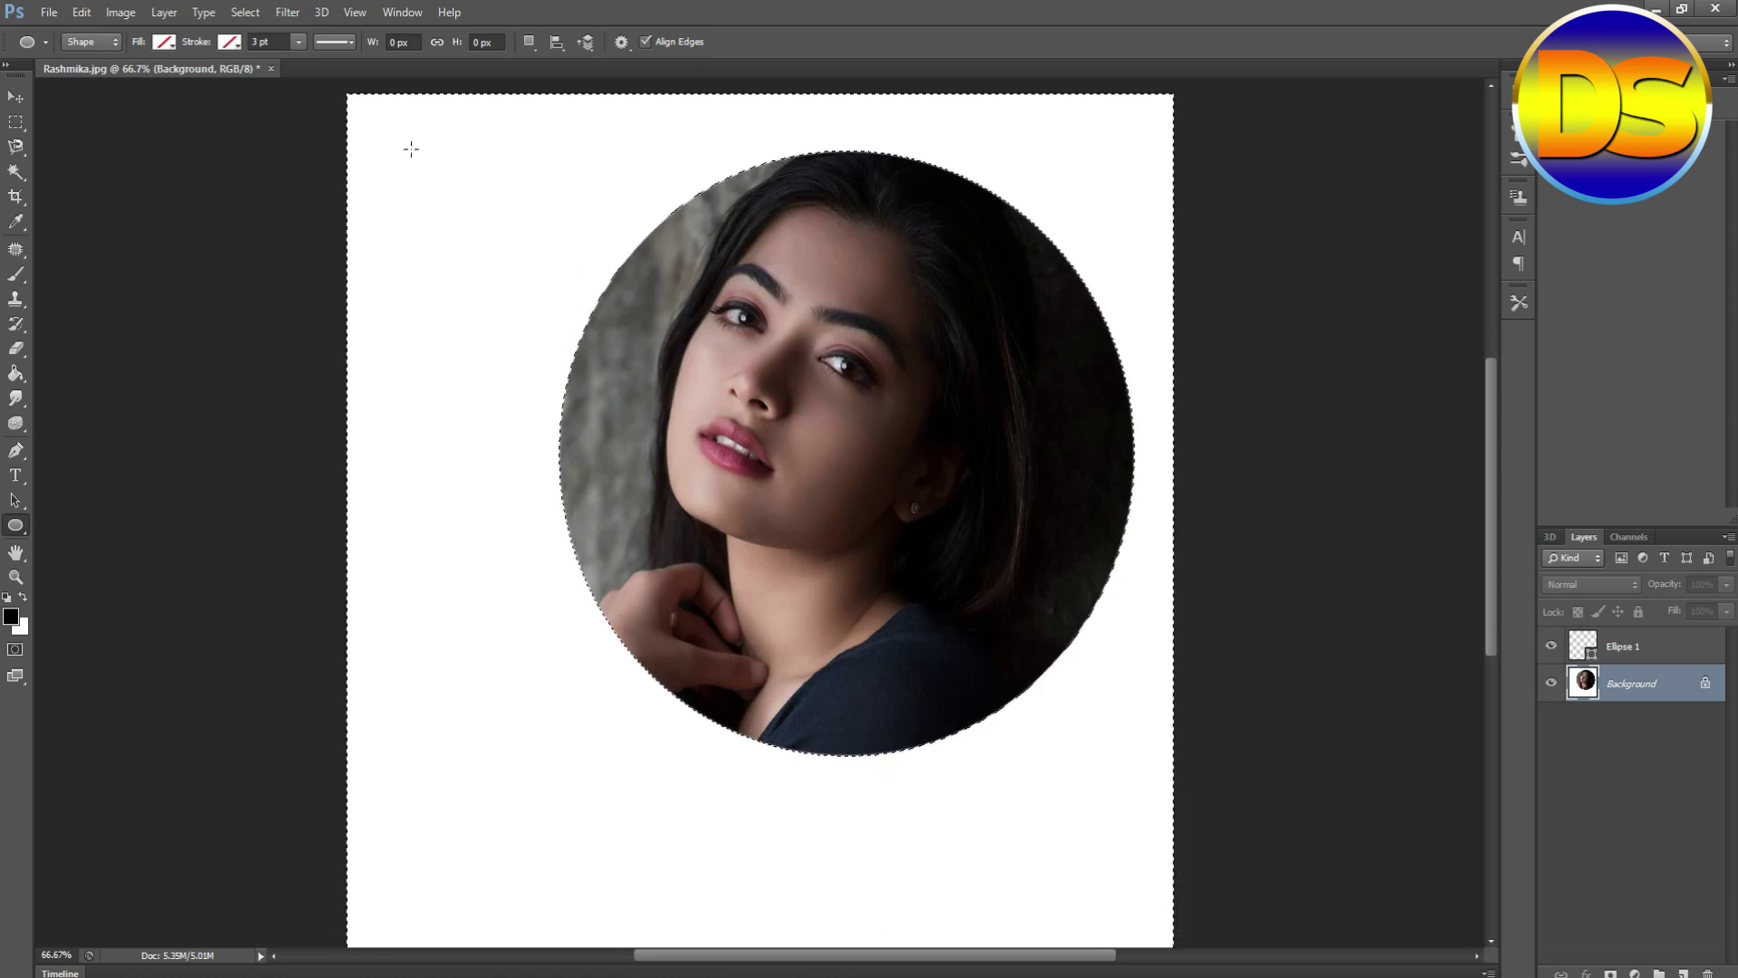
# - Trim the image on all four sides based on the top left pixel color
pyautogui.scroll(-2, 420, 370)
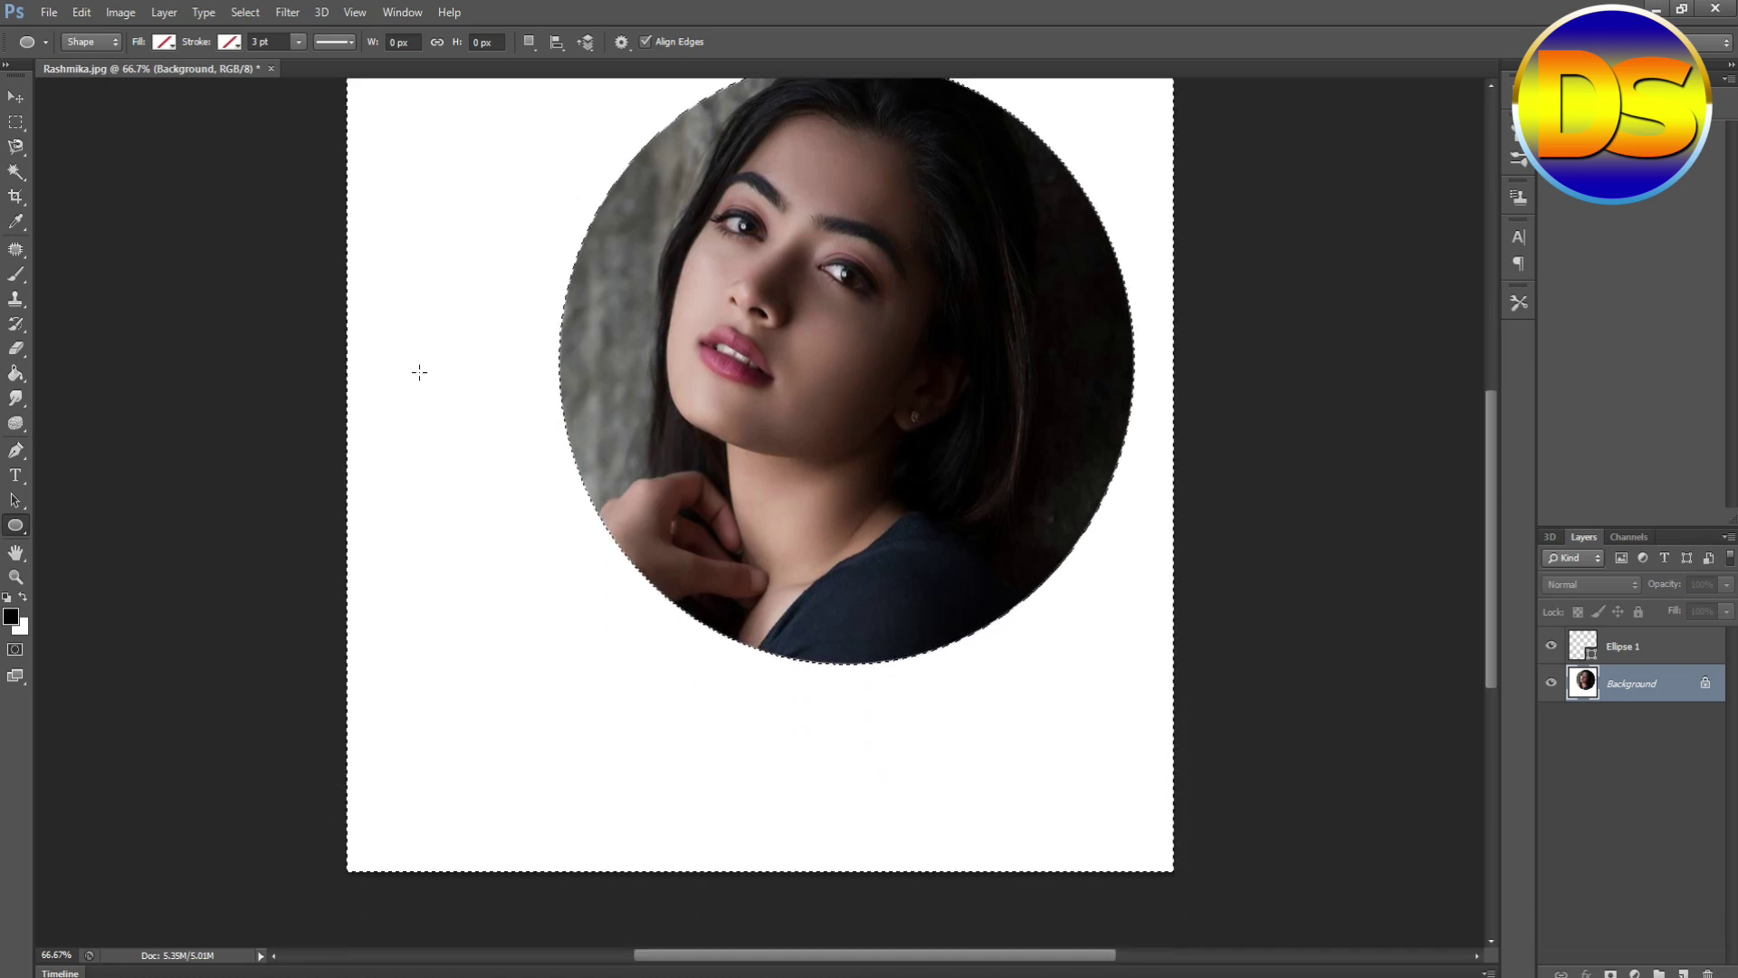
pyautogui.scroll(4, 418, 349)
pyautogui.scroll(-1, 483, 455)
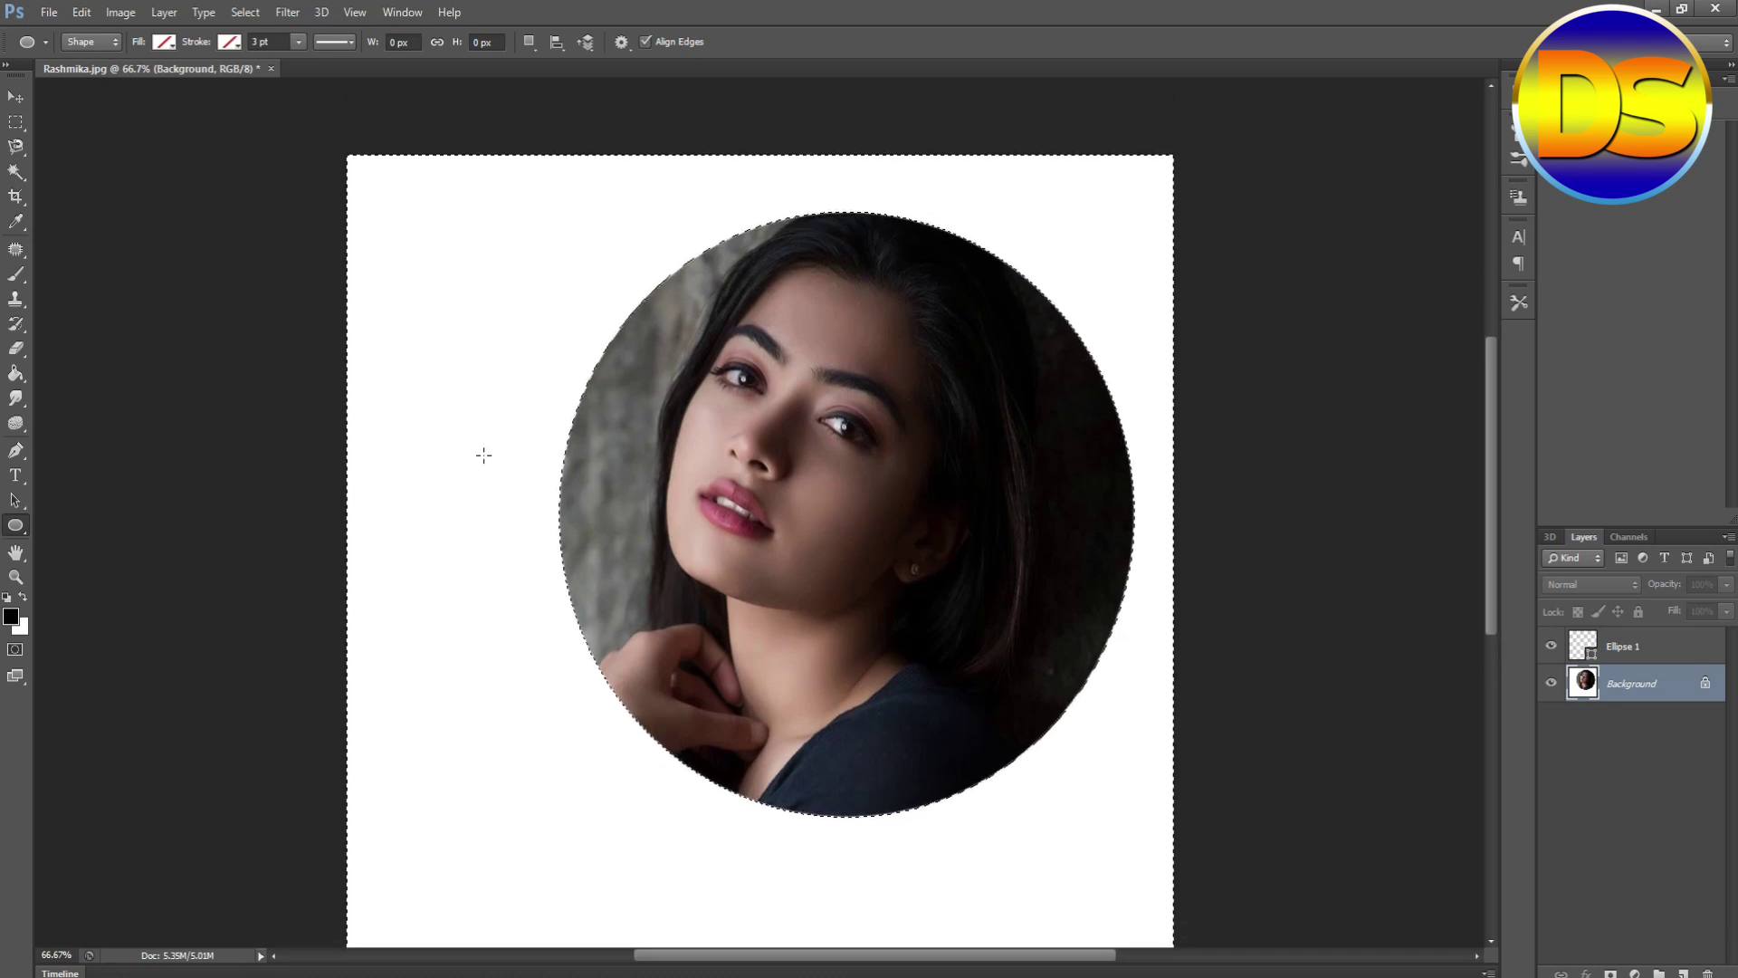
pyautogui.scroll(3, 482, 455)
pyautogui.scroll(-1, 483, 456)
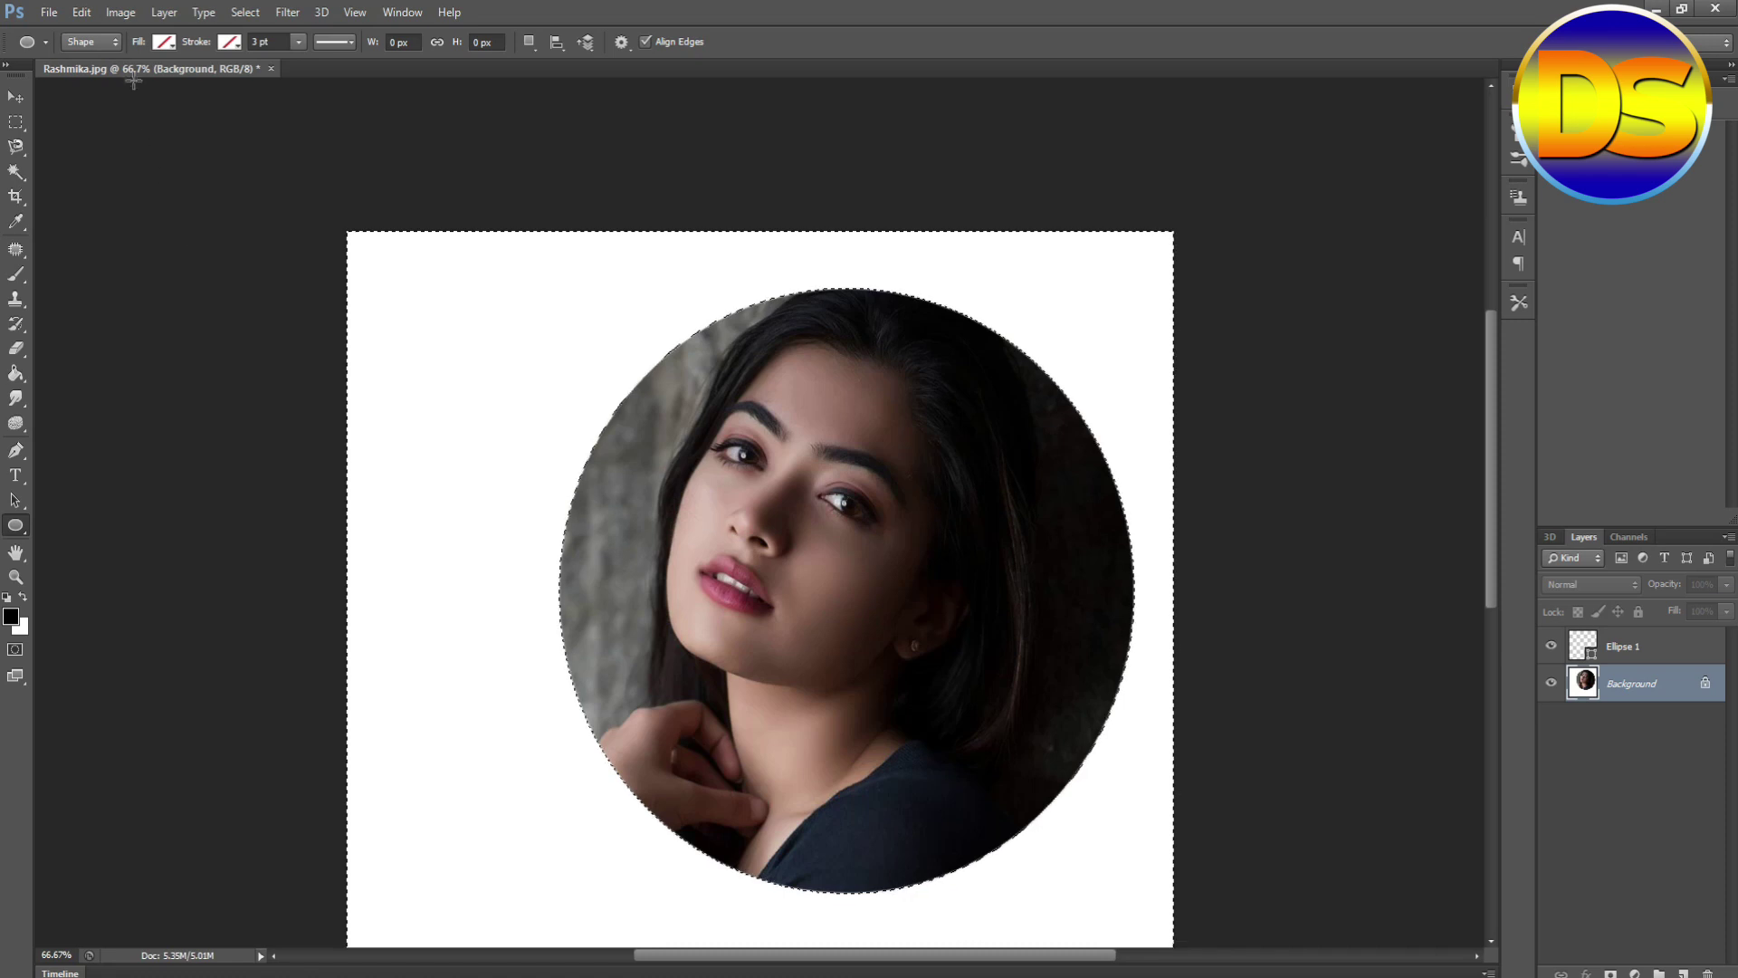
pyautogui.click(121, 12)
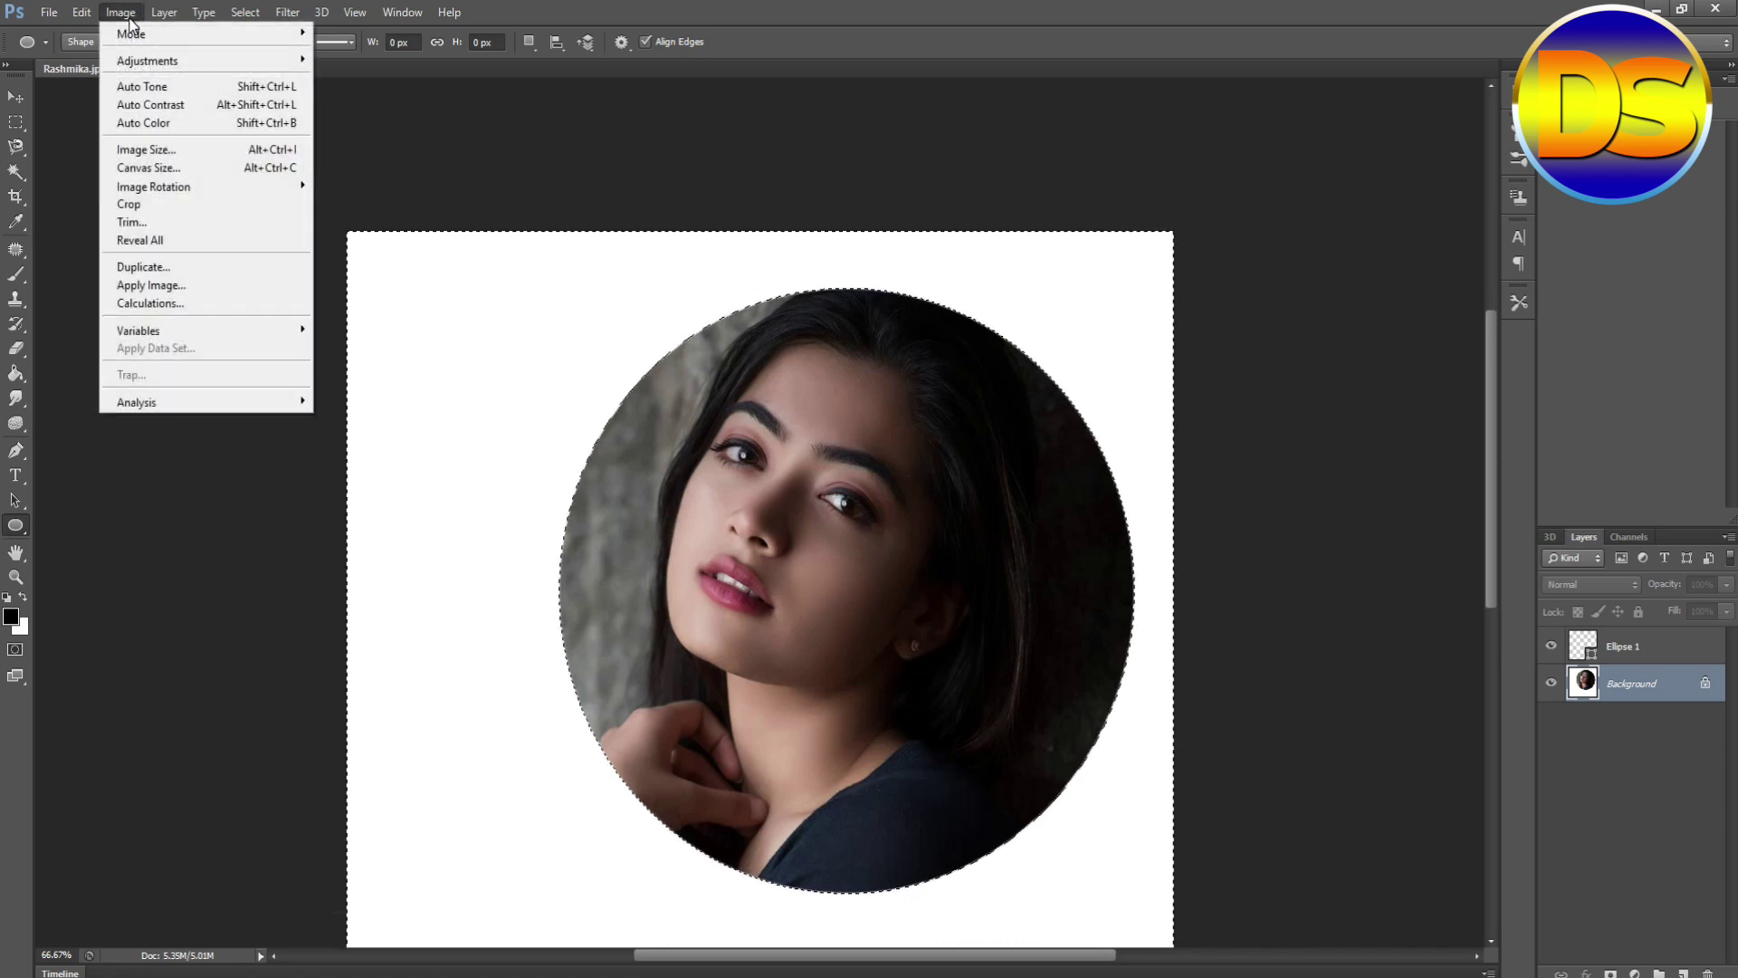
pyautogui.click(132, 222)
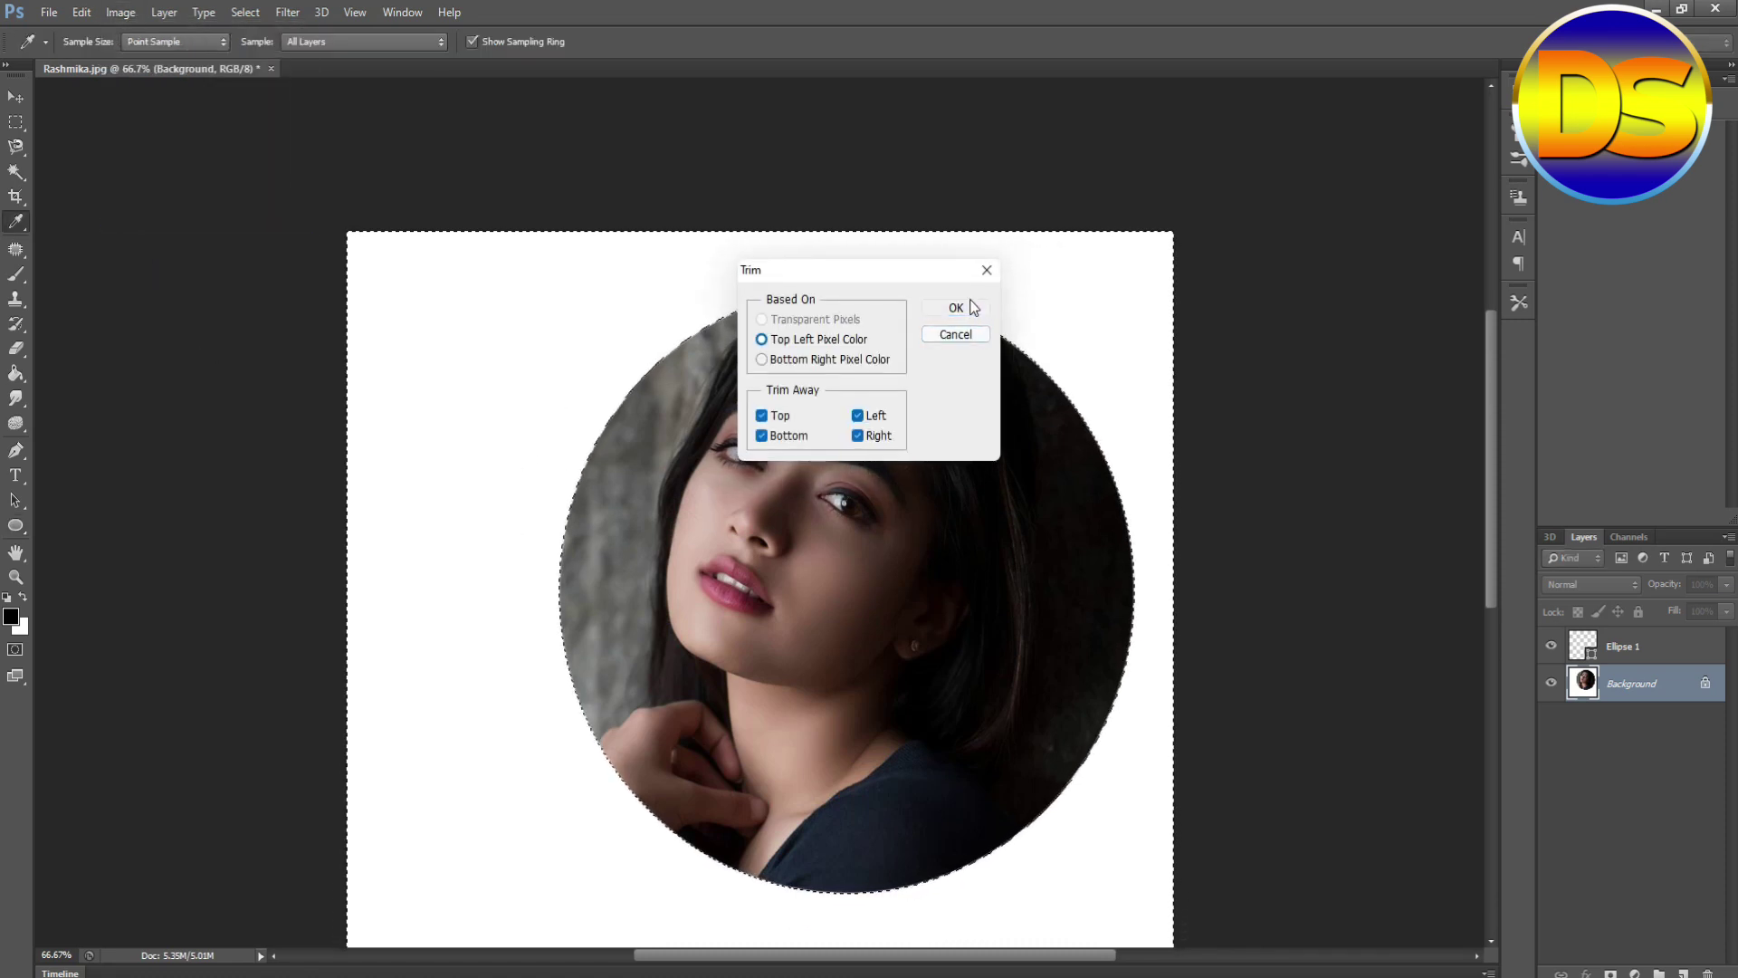
pyautogui.click(982, 306)
pyautogui.press('u')
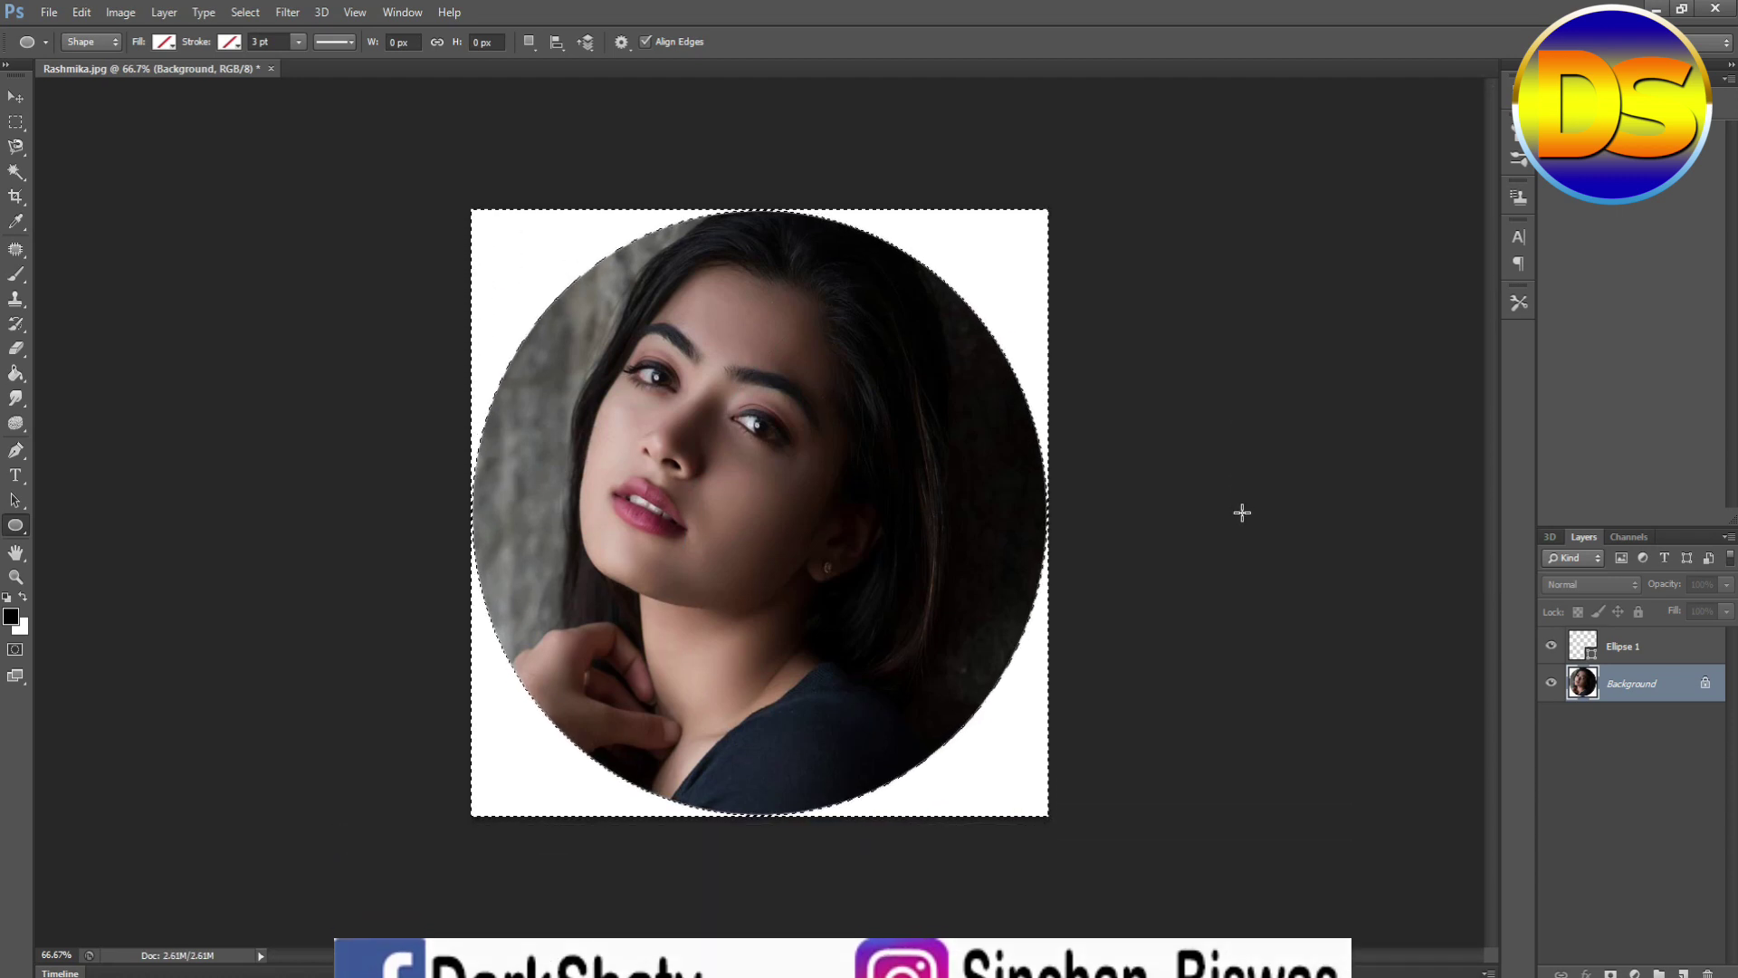
# - Save the circular crop to the Desktop as Rashmika.png in PNG format, with Smallest / Slow compression and no interlacing
pyautogui.click(49, 12)
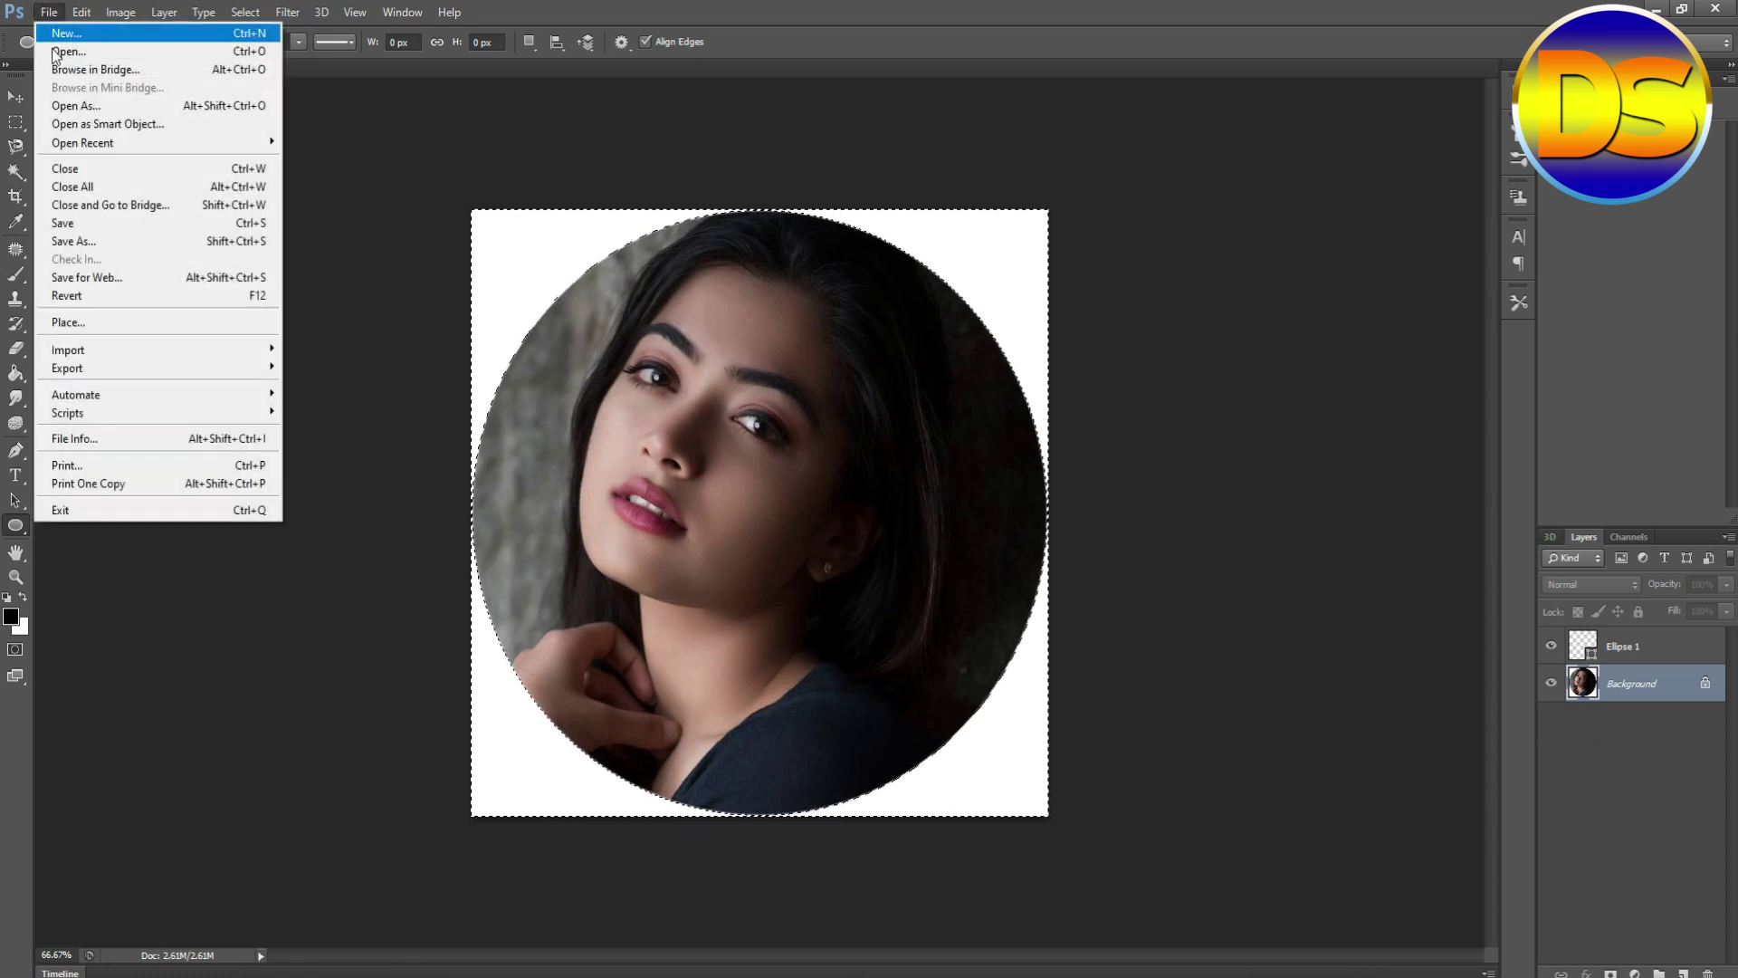
pyautogui.click(79, 242)
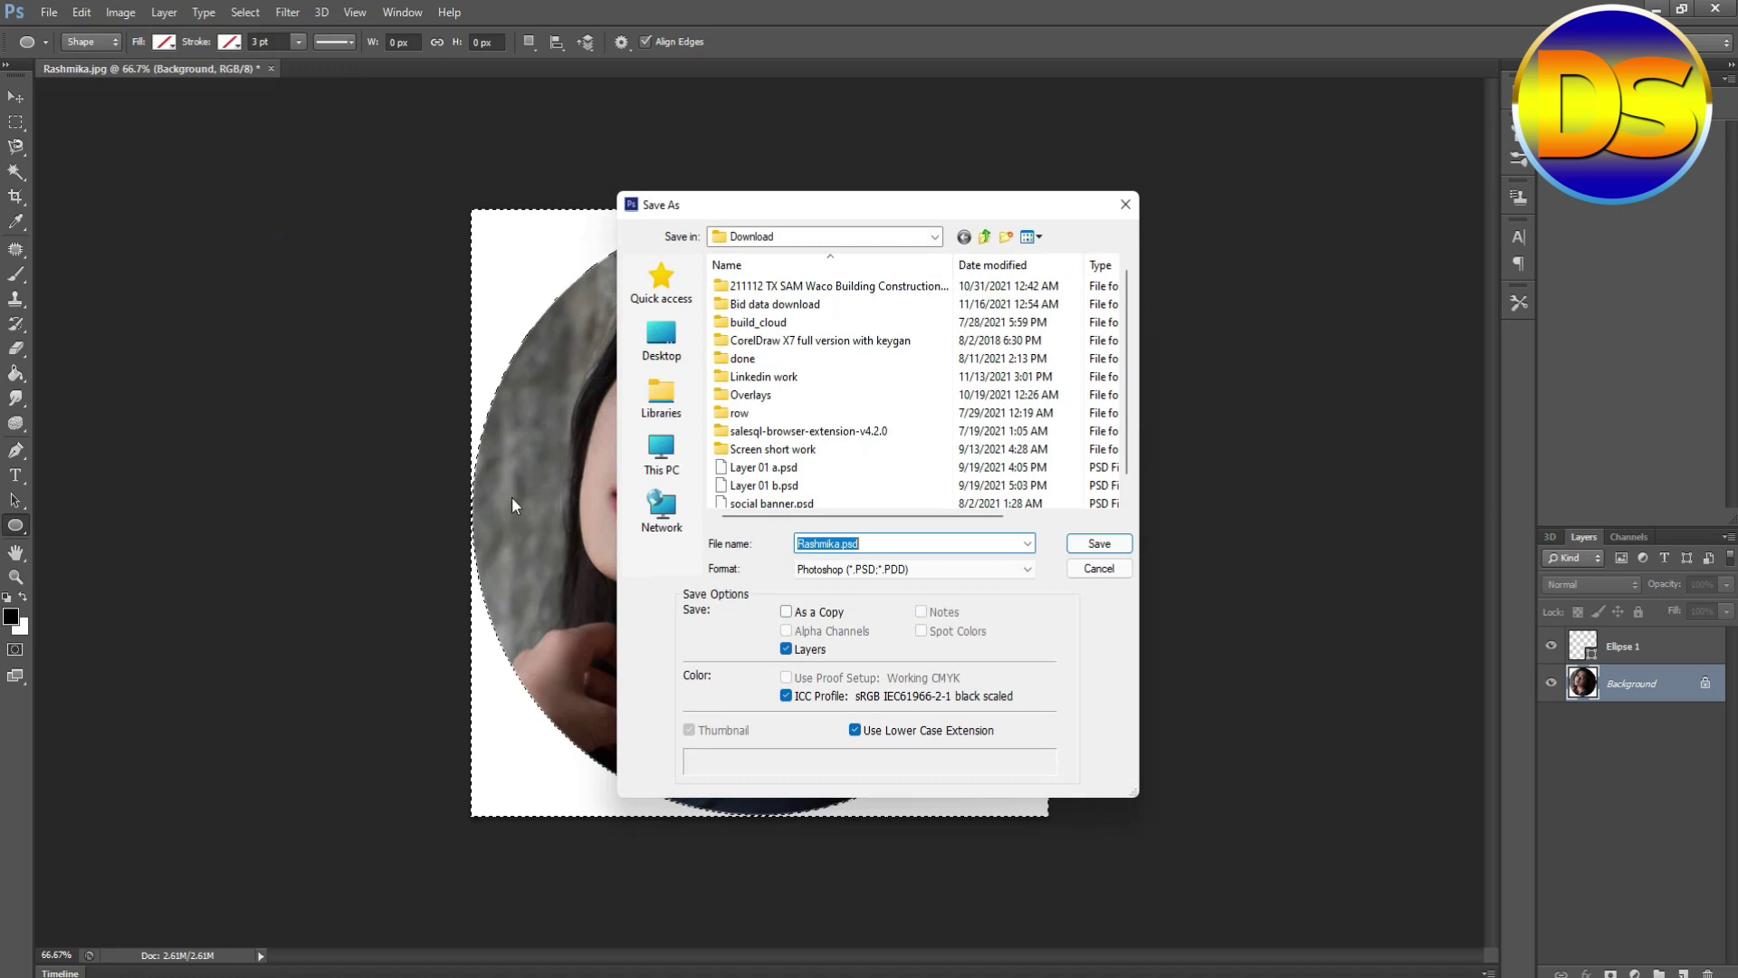
pyautogui.click(873, 575)
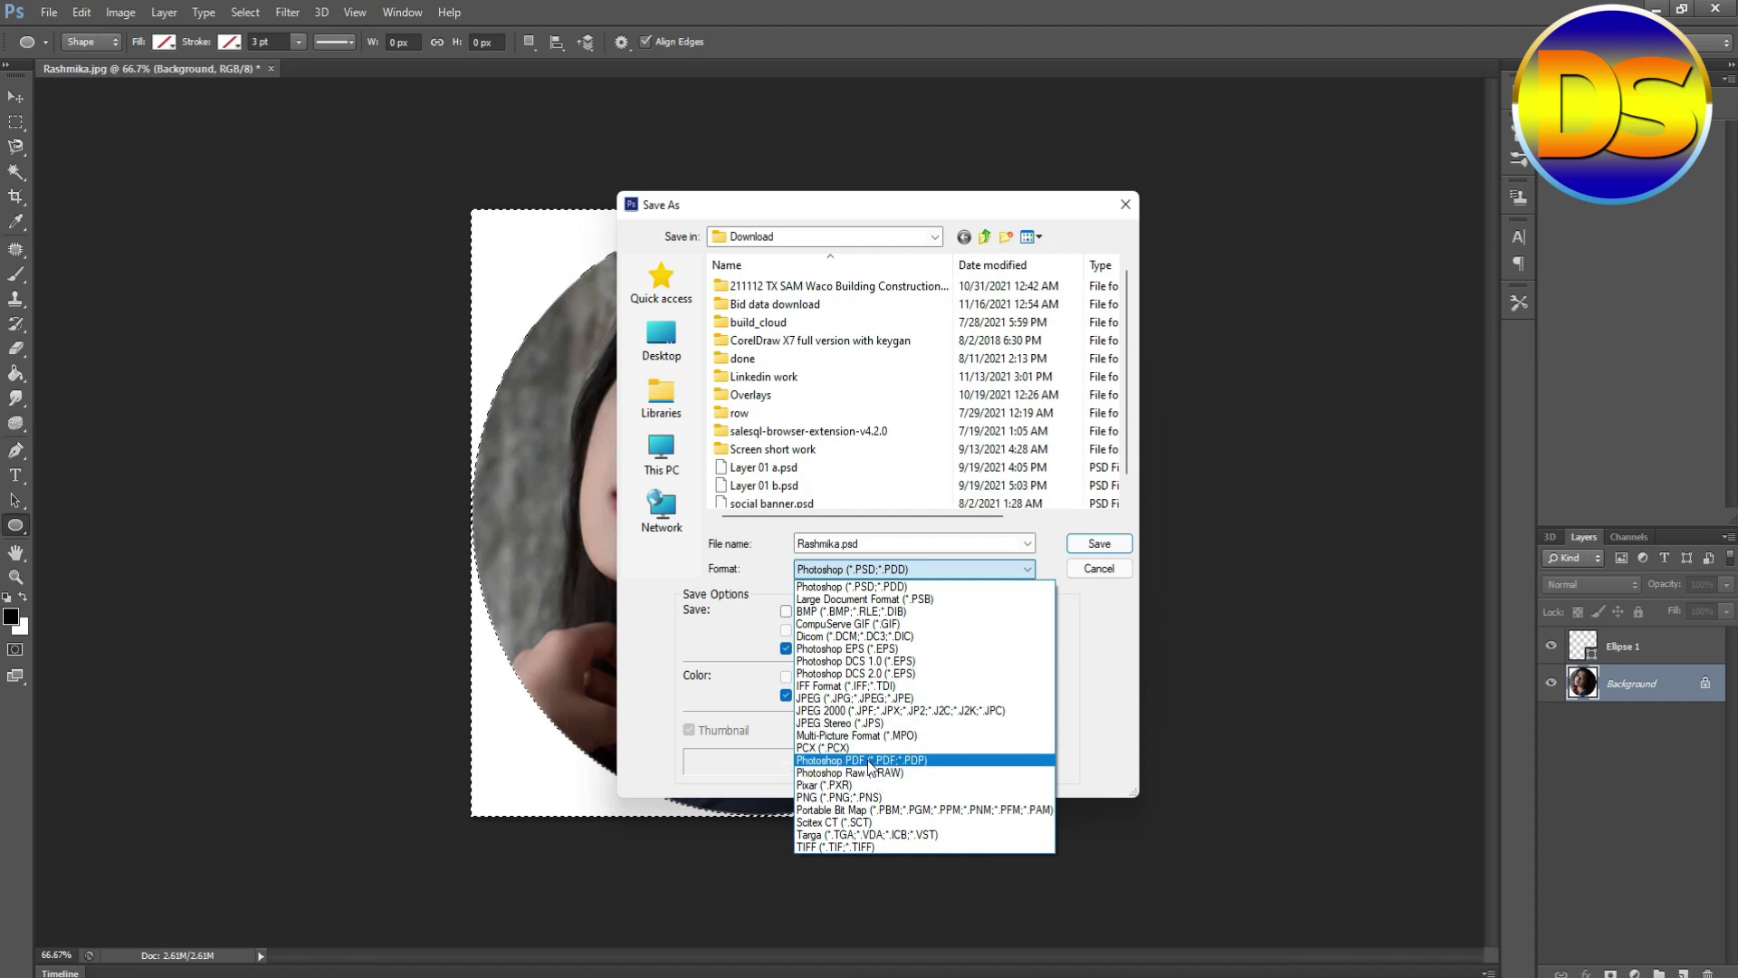
pyautogui.click(866, 794)
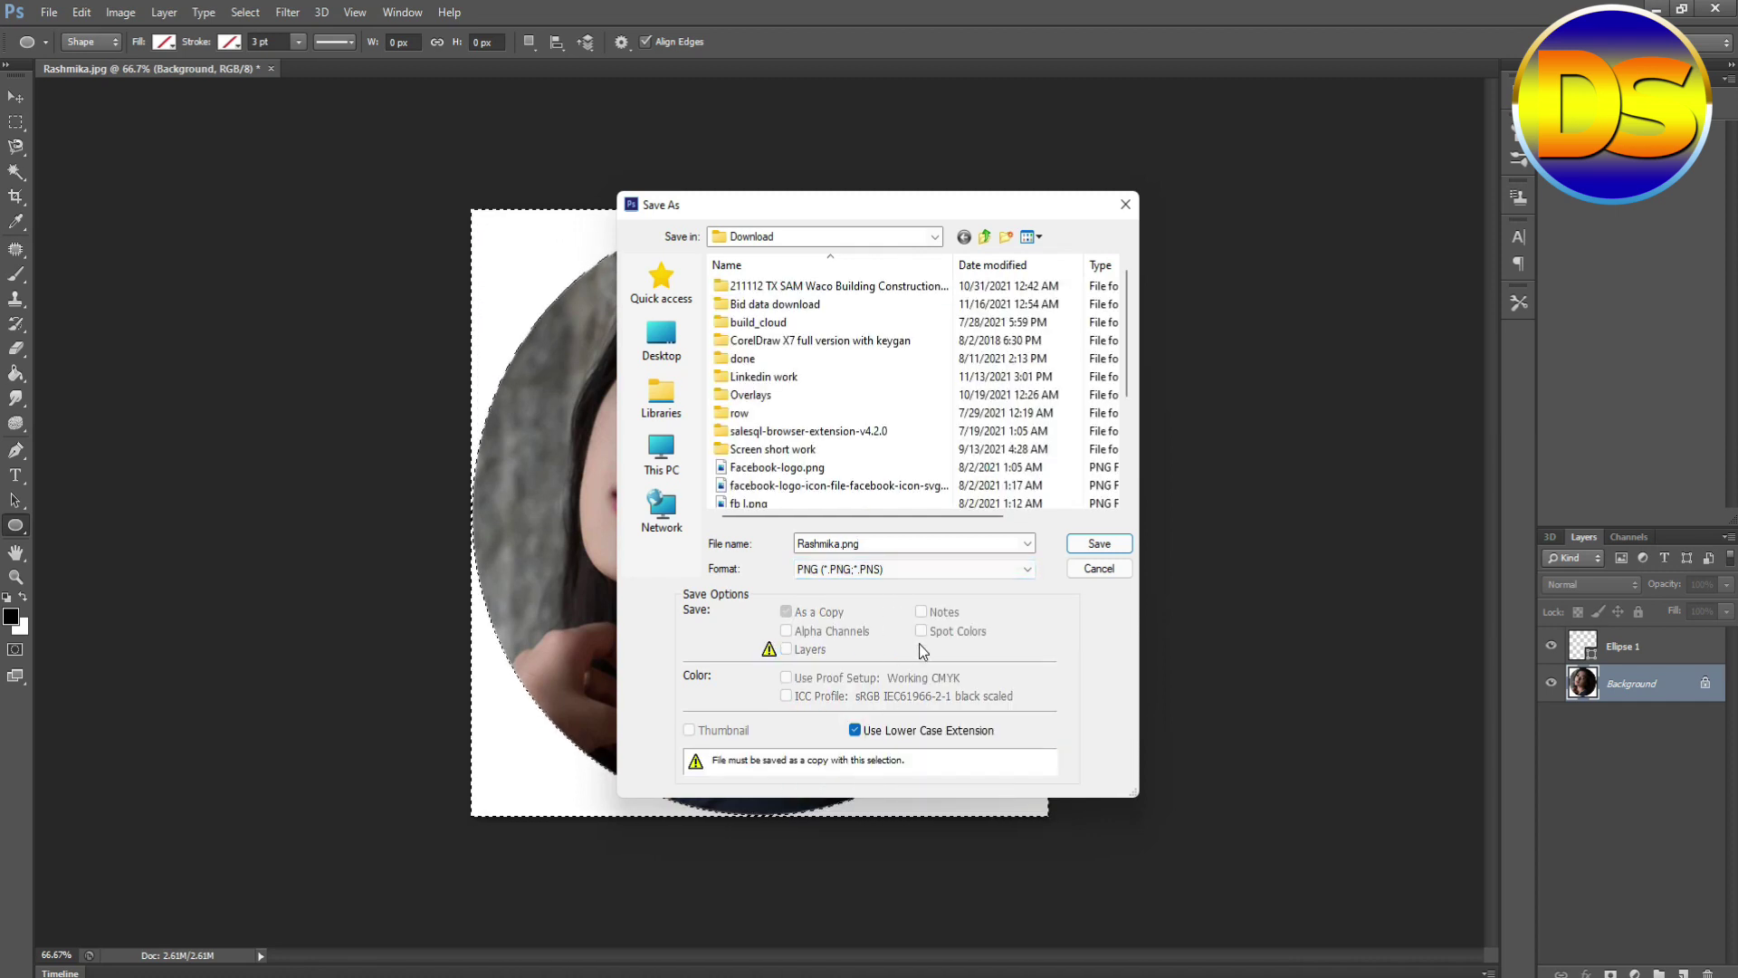
pyautogui.click(664, 349)
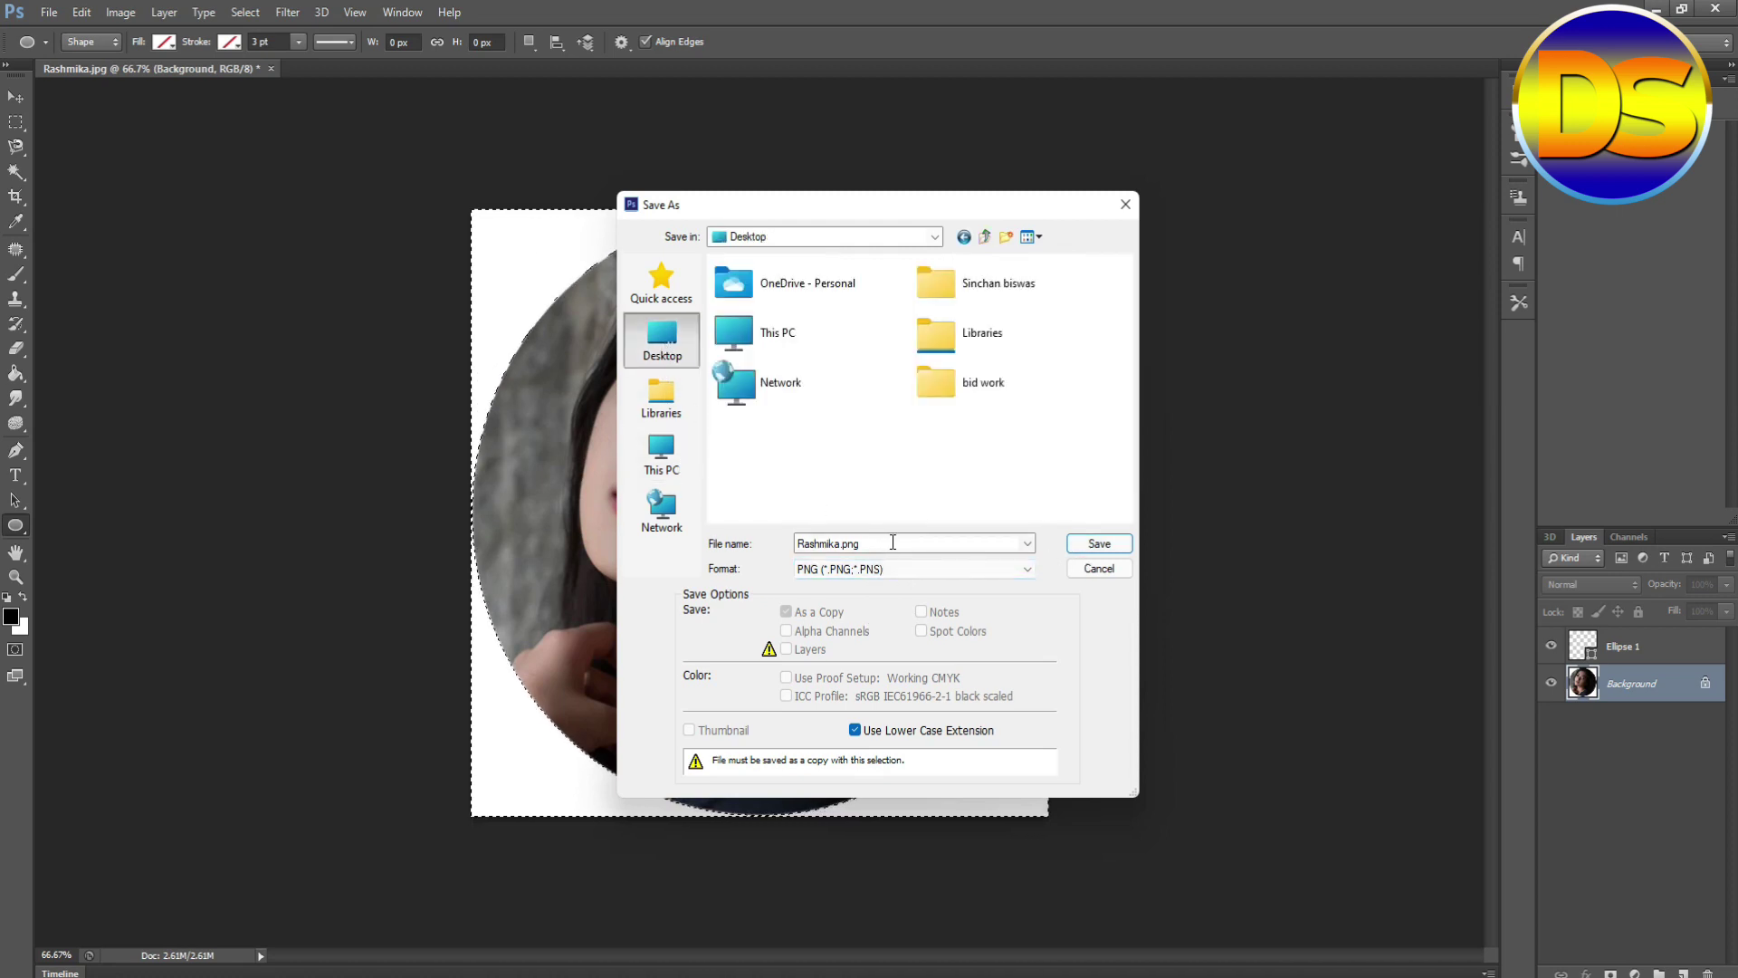
pyautogui.click(1095, 546)
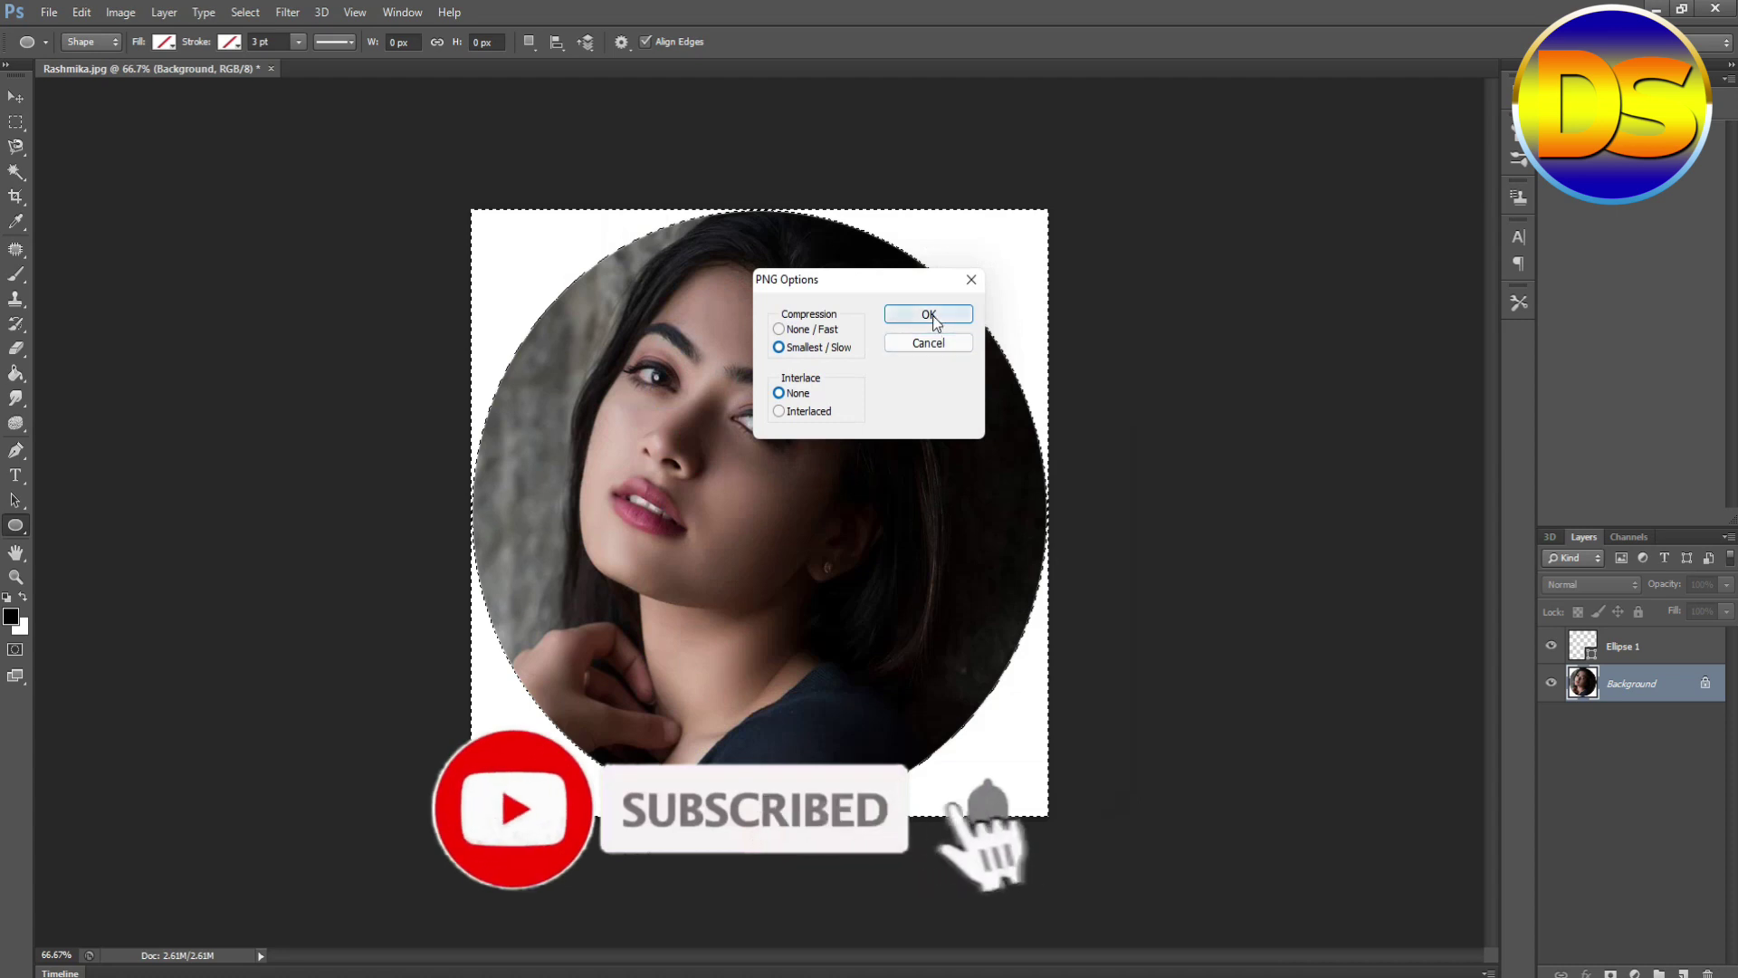
pyautogui.press('Return')
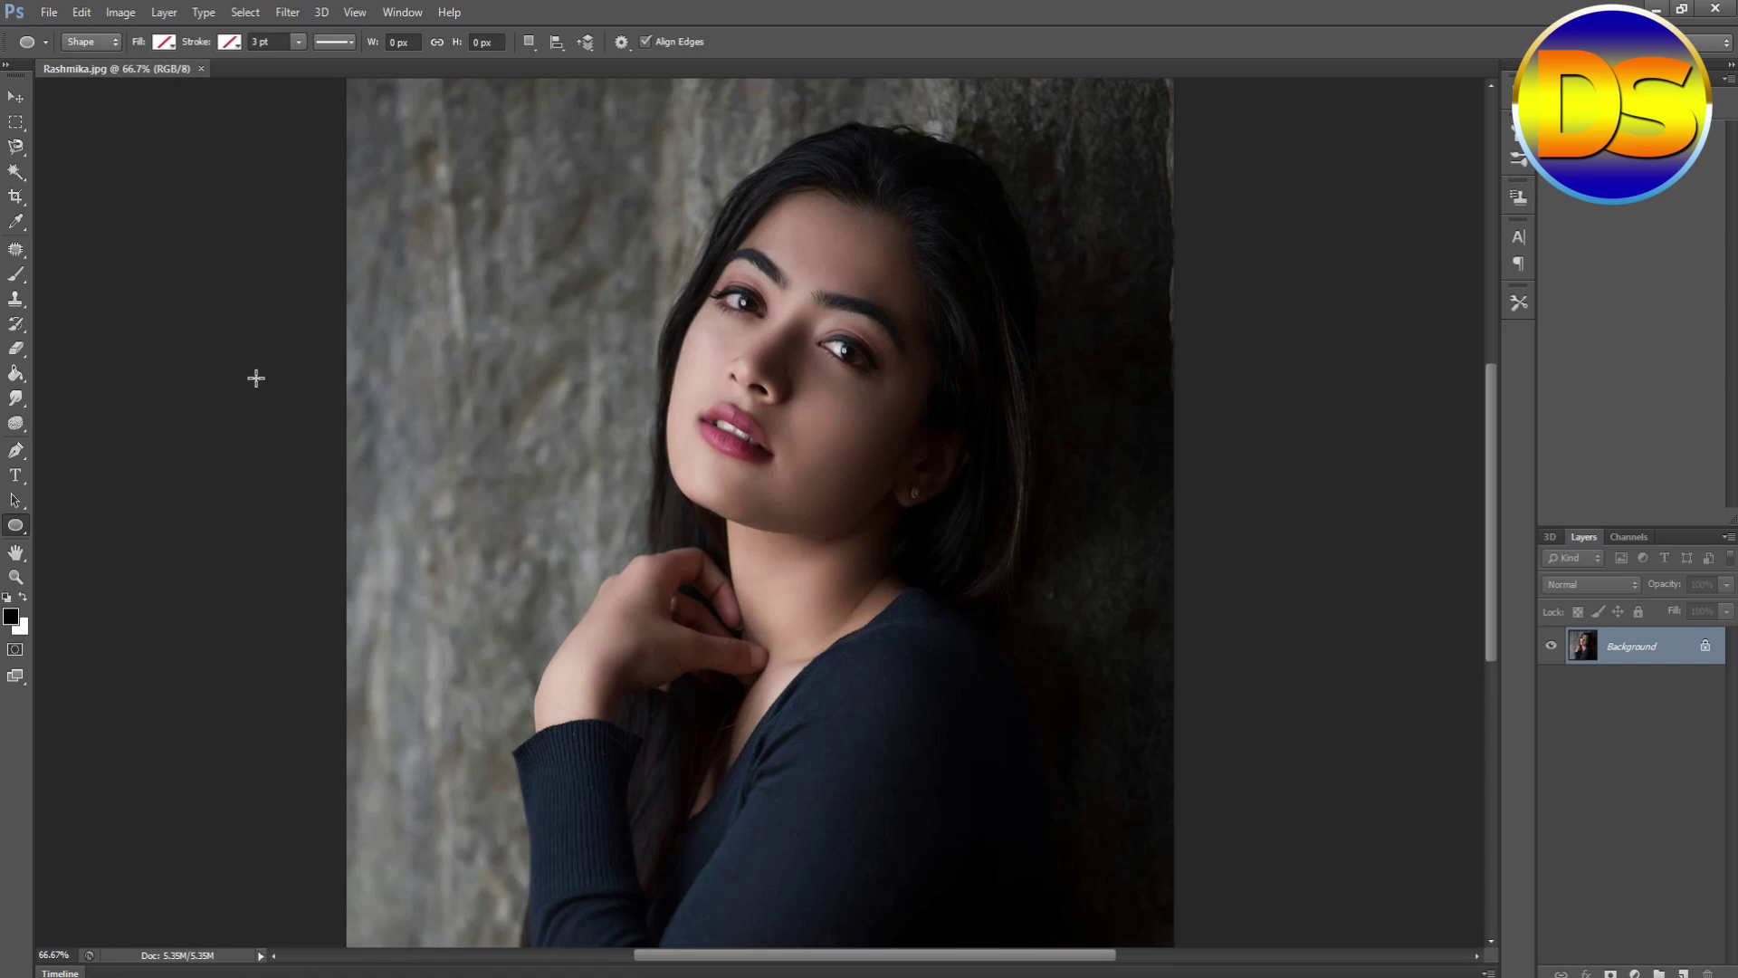
# - Make a circular selection around the woman's head and neck in the original photo with the Elliptical Marquee tool
pyautogui.click(17, 126)
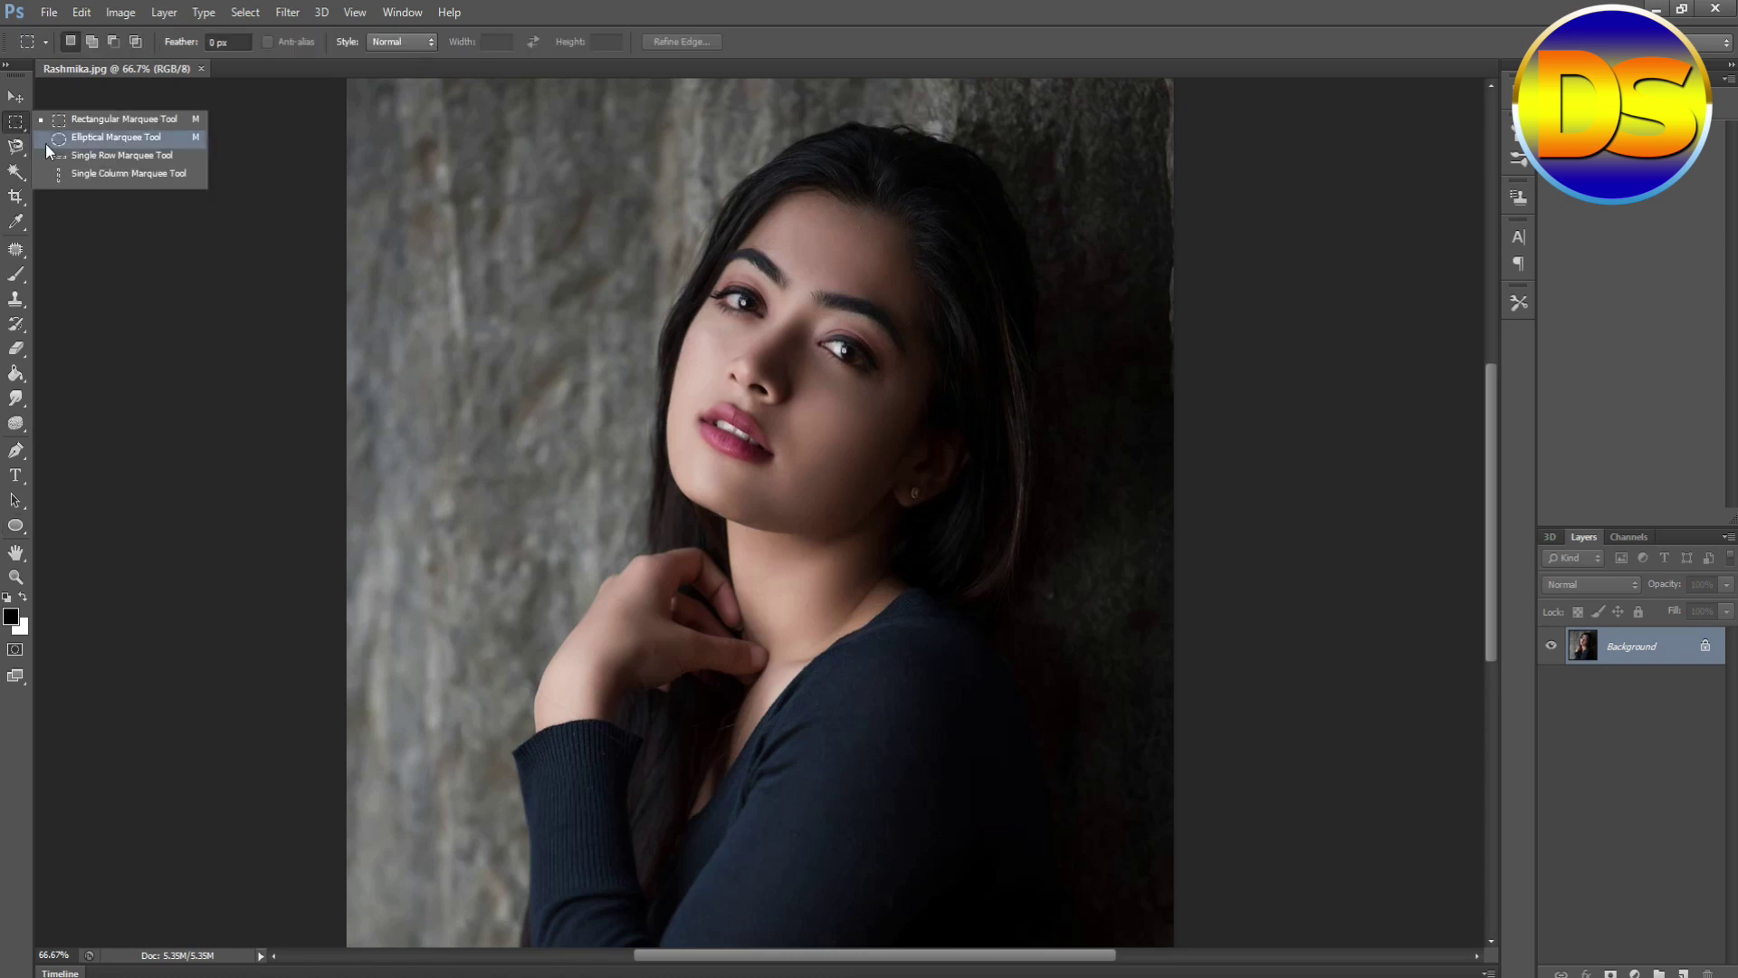
pyautogui.click(103, 140)
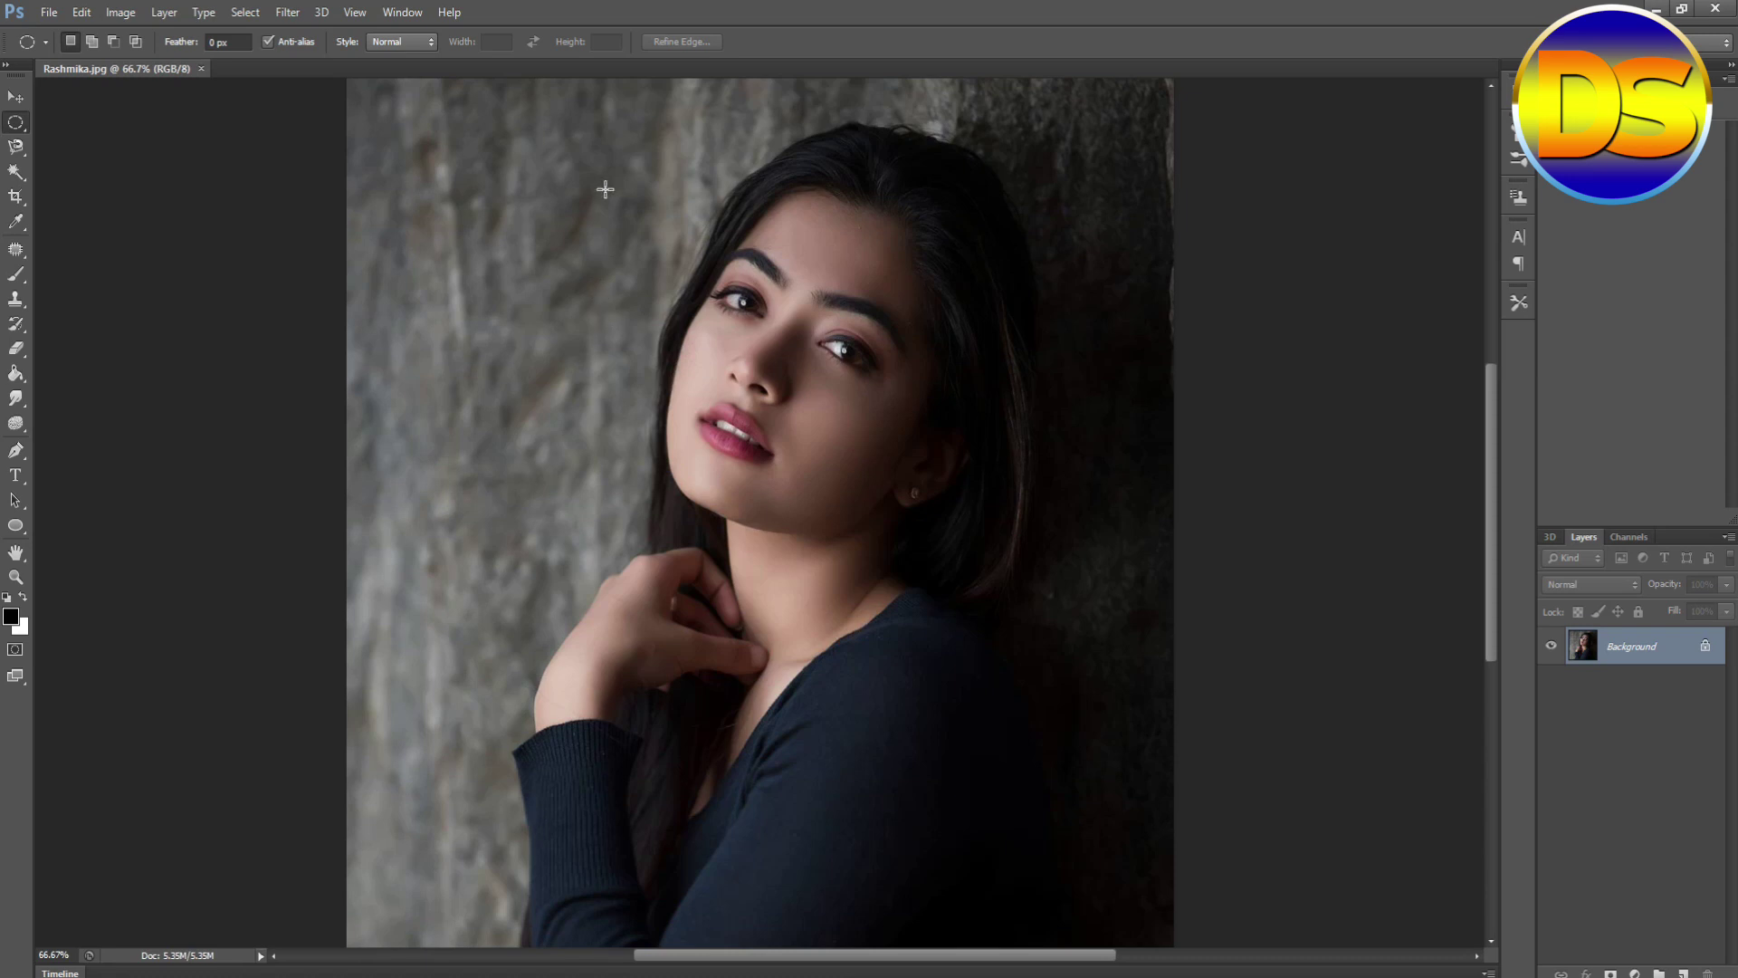
pyautogui.scroll(1, 635, 243)
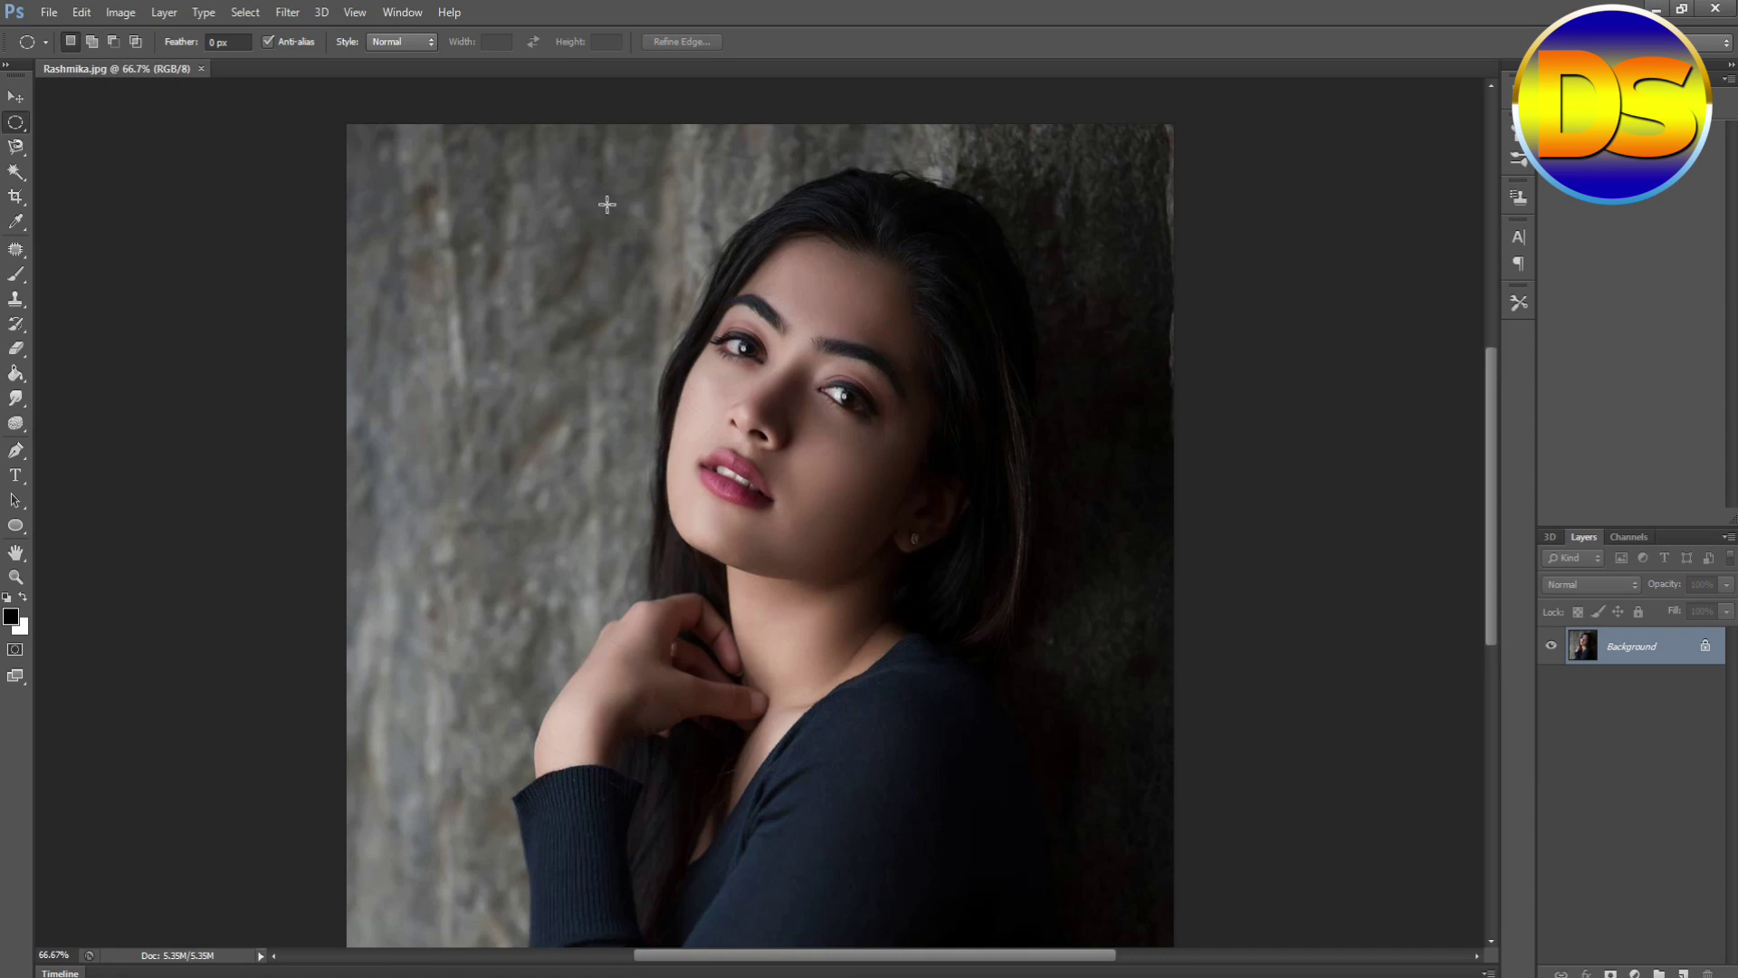
pyautogui.moveTo(607, 193); pyautogui.dragTo(1096, 770)
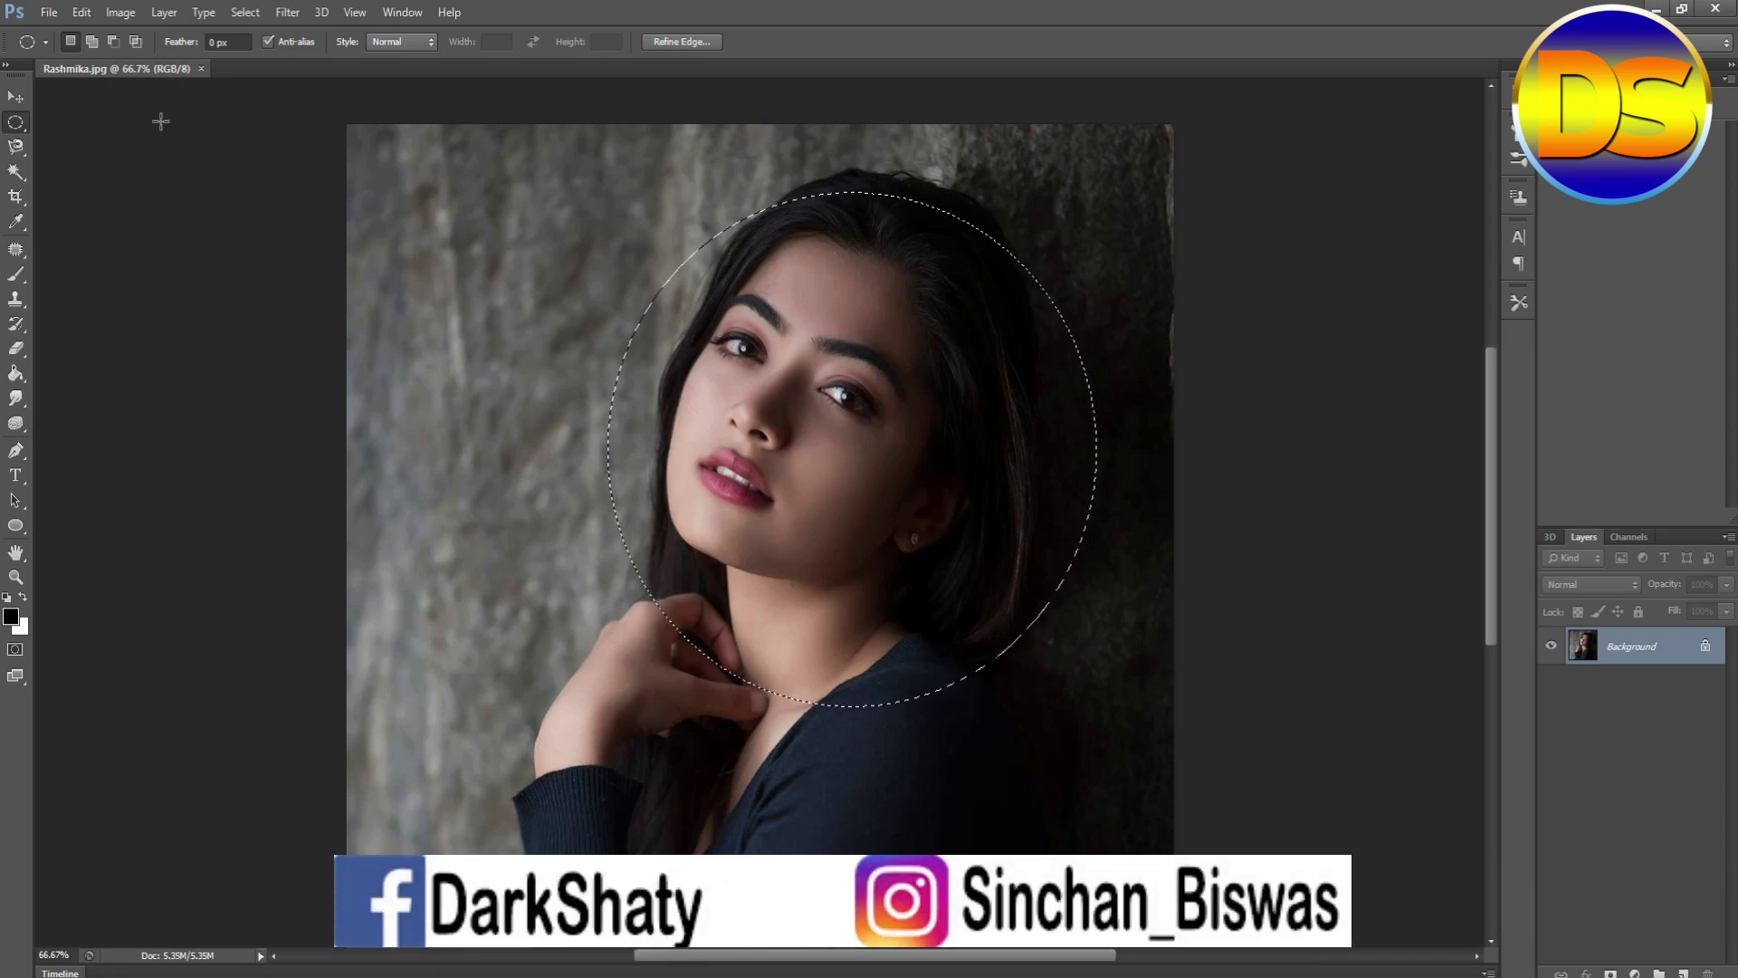
# - Invert the marquee selection and clear everything outside the circle around the face
pyautogui.click(243, 12)
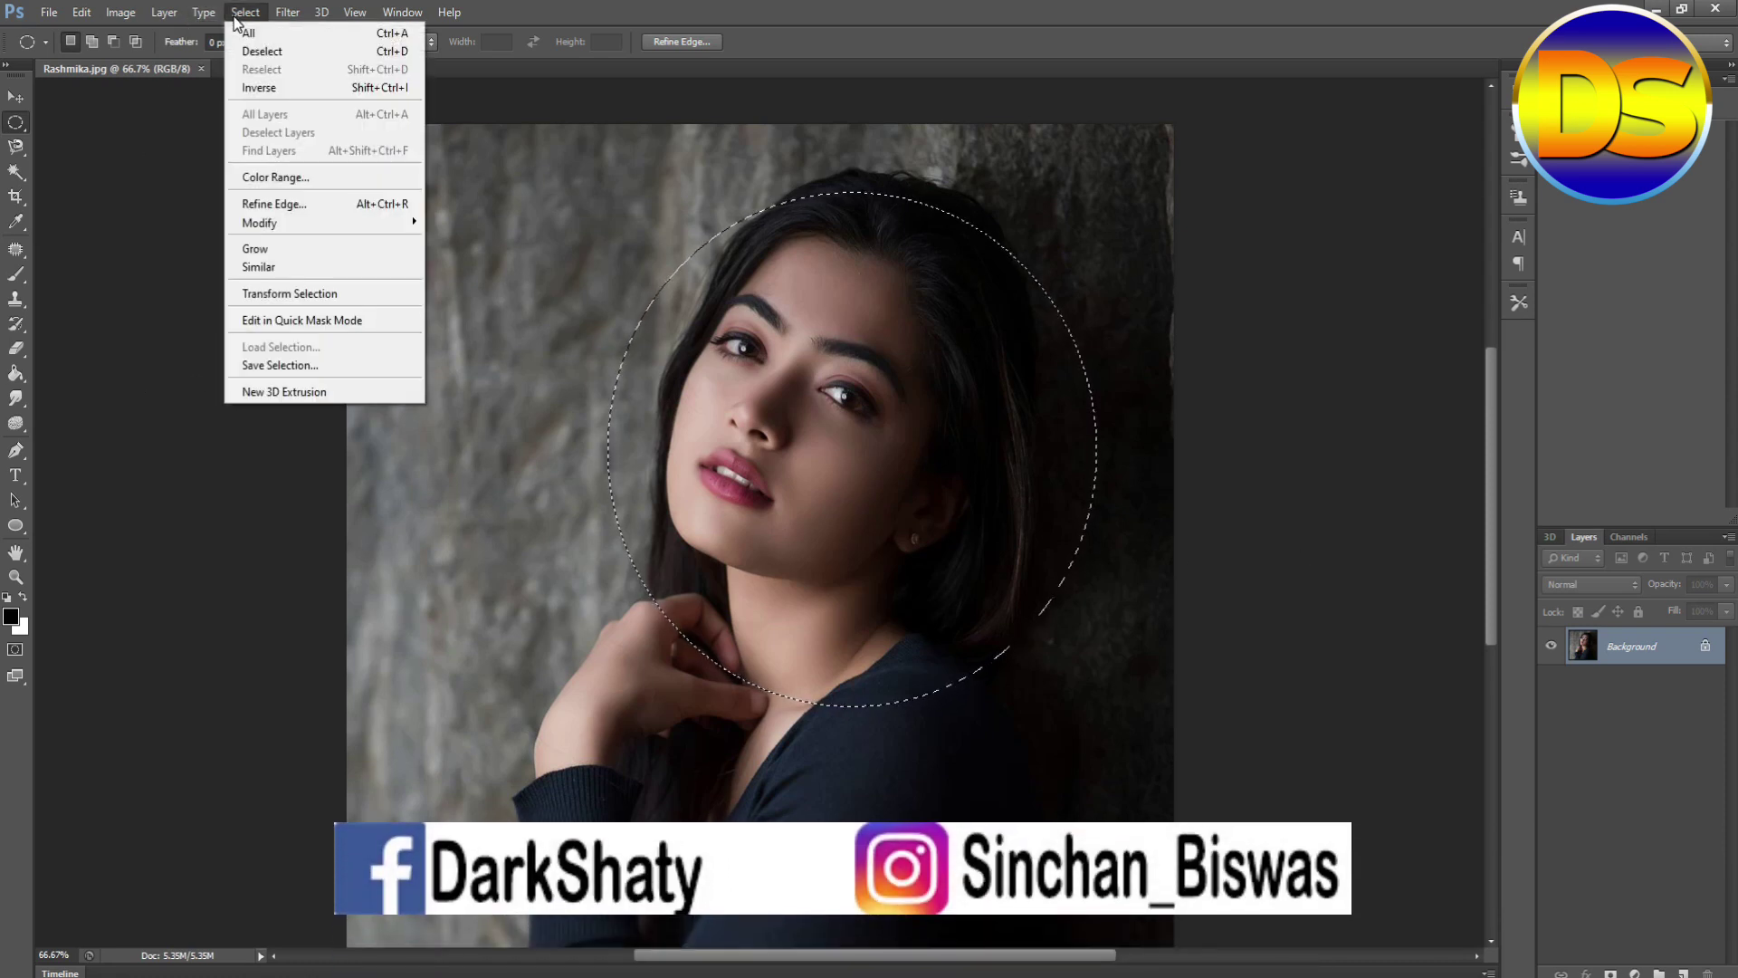
pyautogui.click(253, 89)
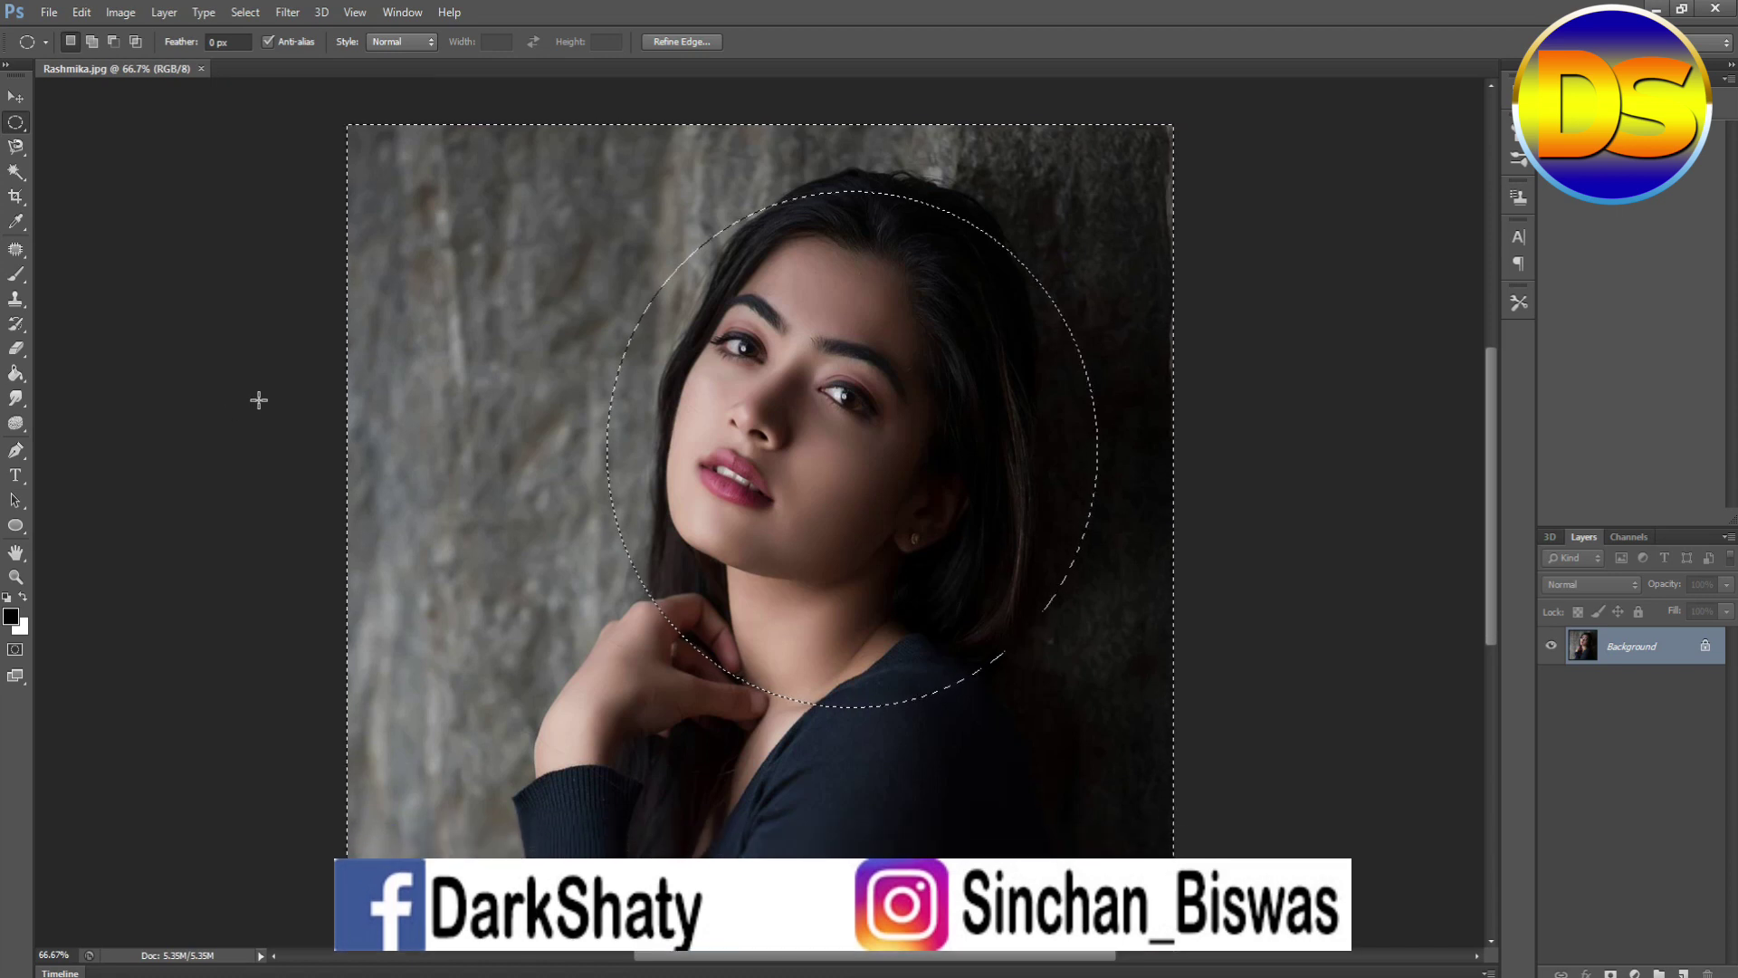
pyautogui.click(83, 13)
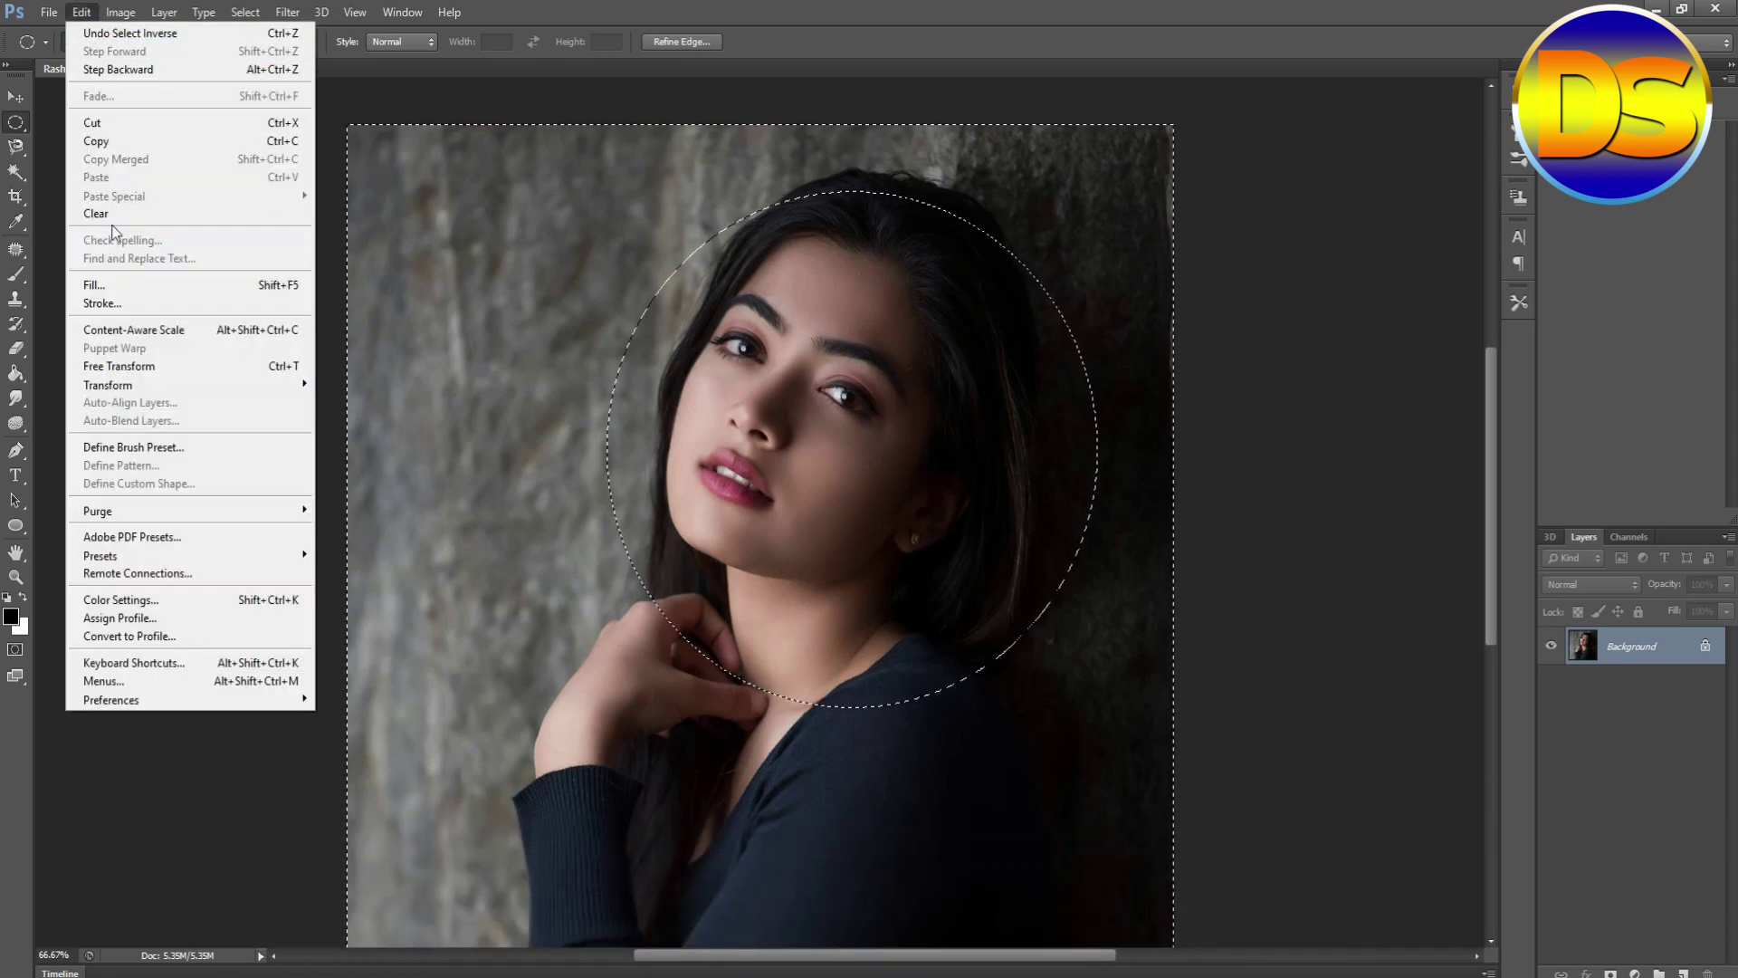
pyautogui.click(95, 214)
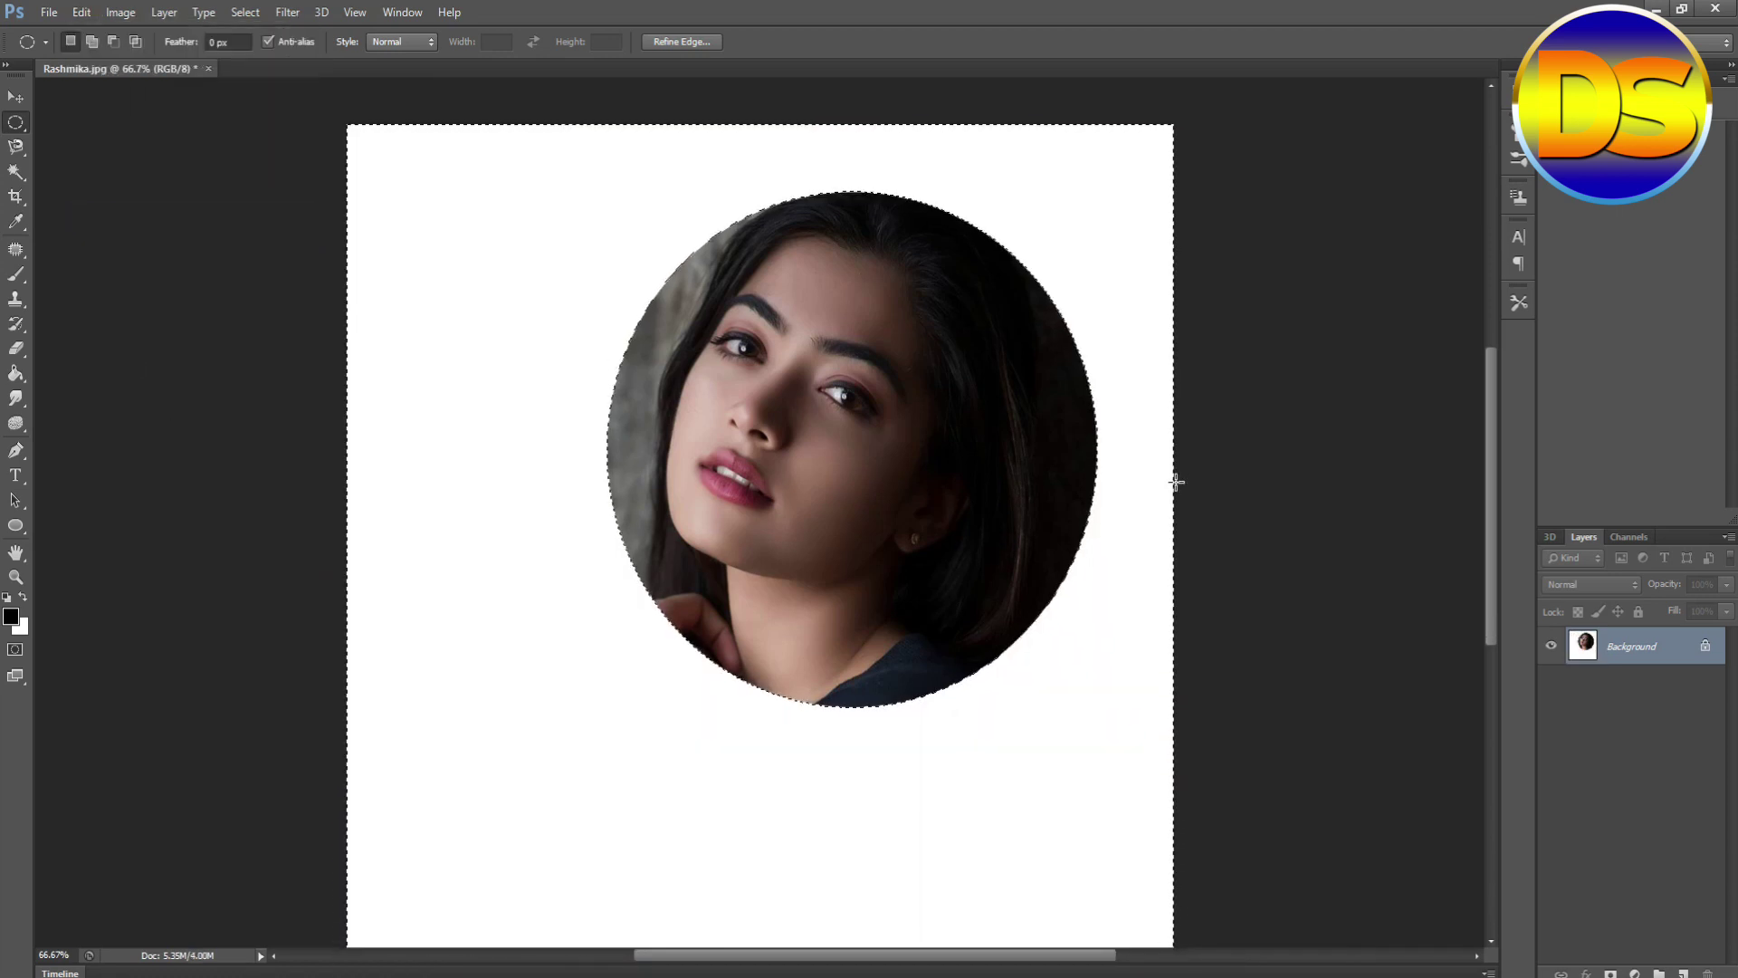
pyautogui.scroll(-1, 361, 430)
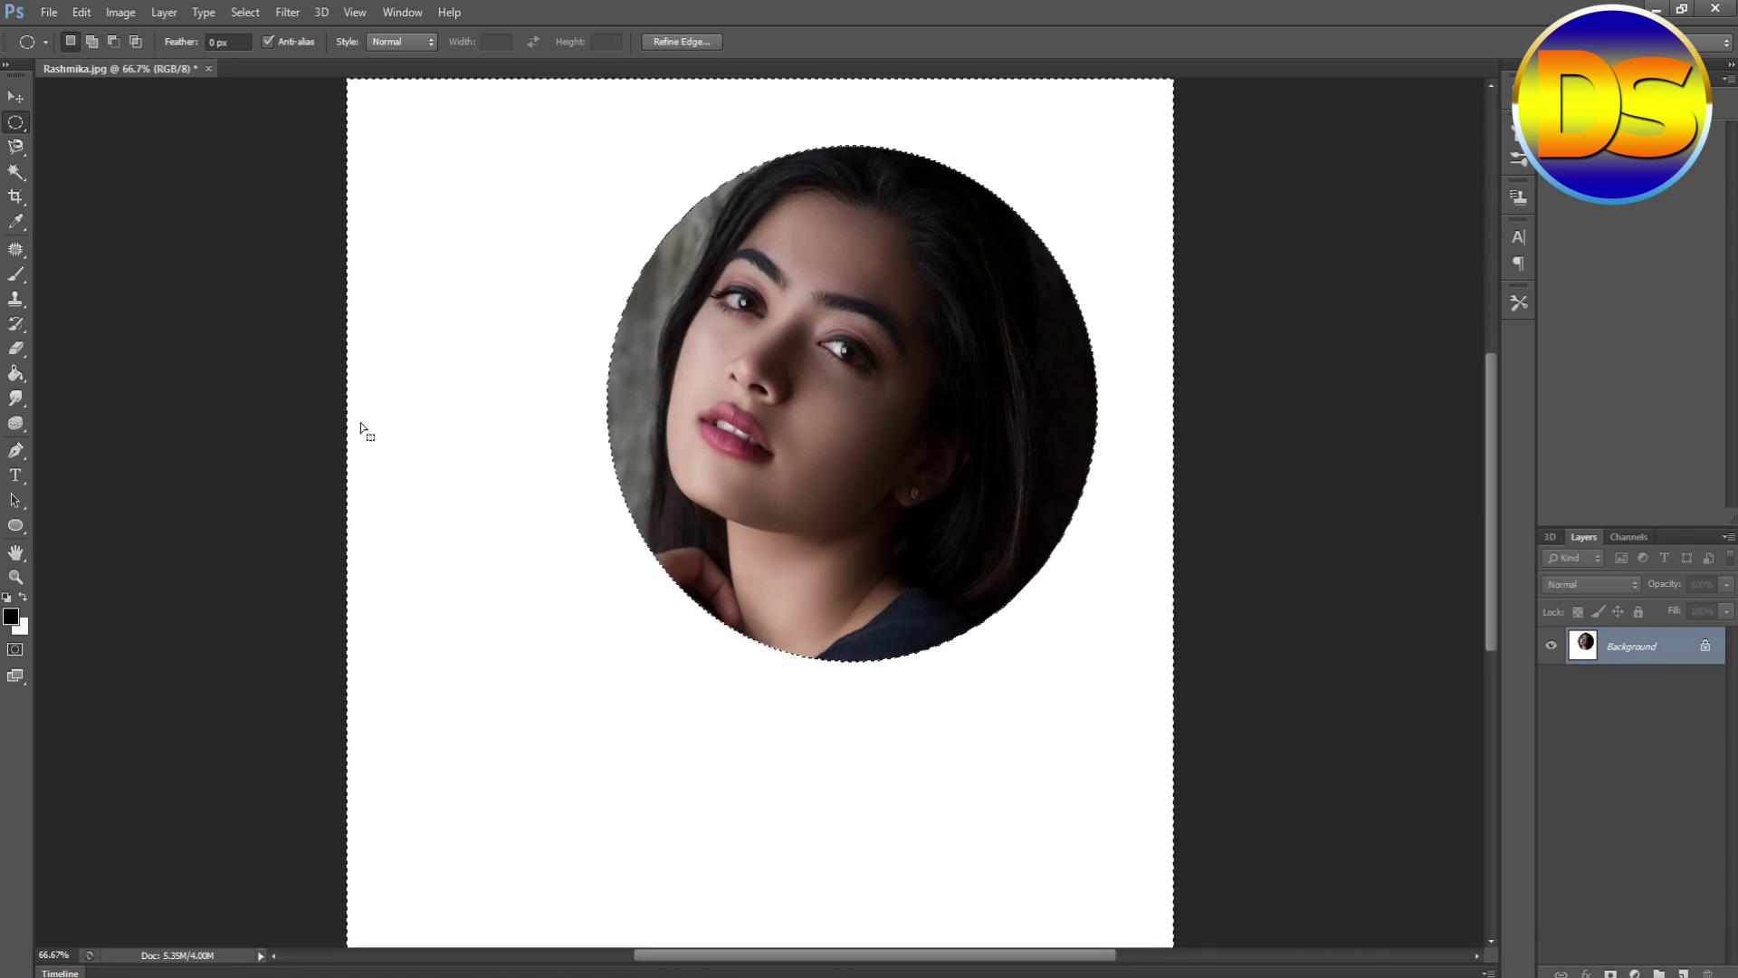
pyautogui.scroll(2, 236, 426)
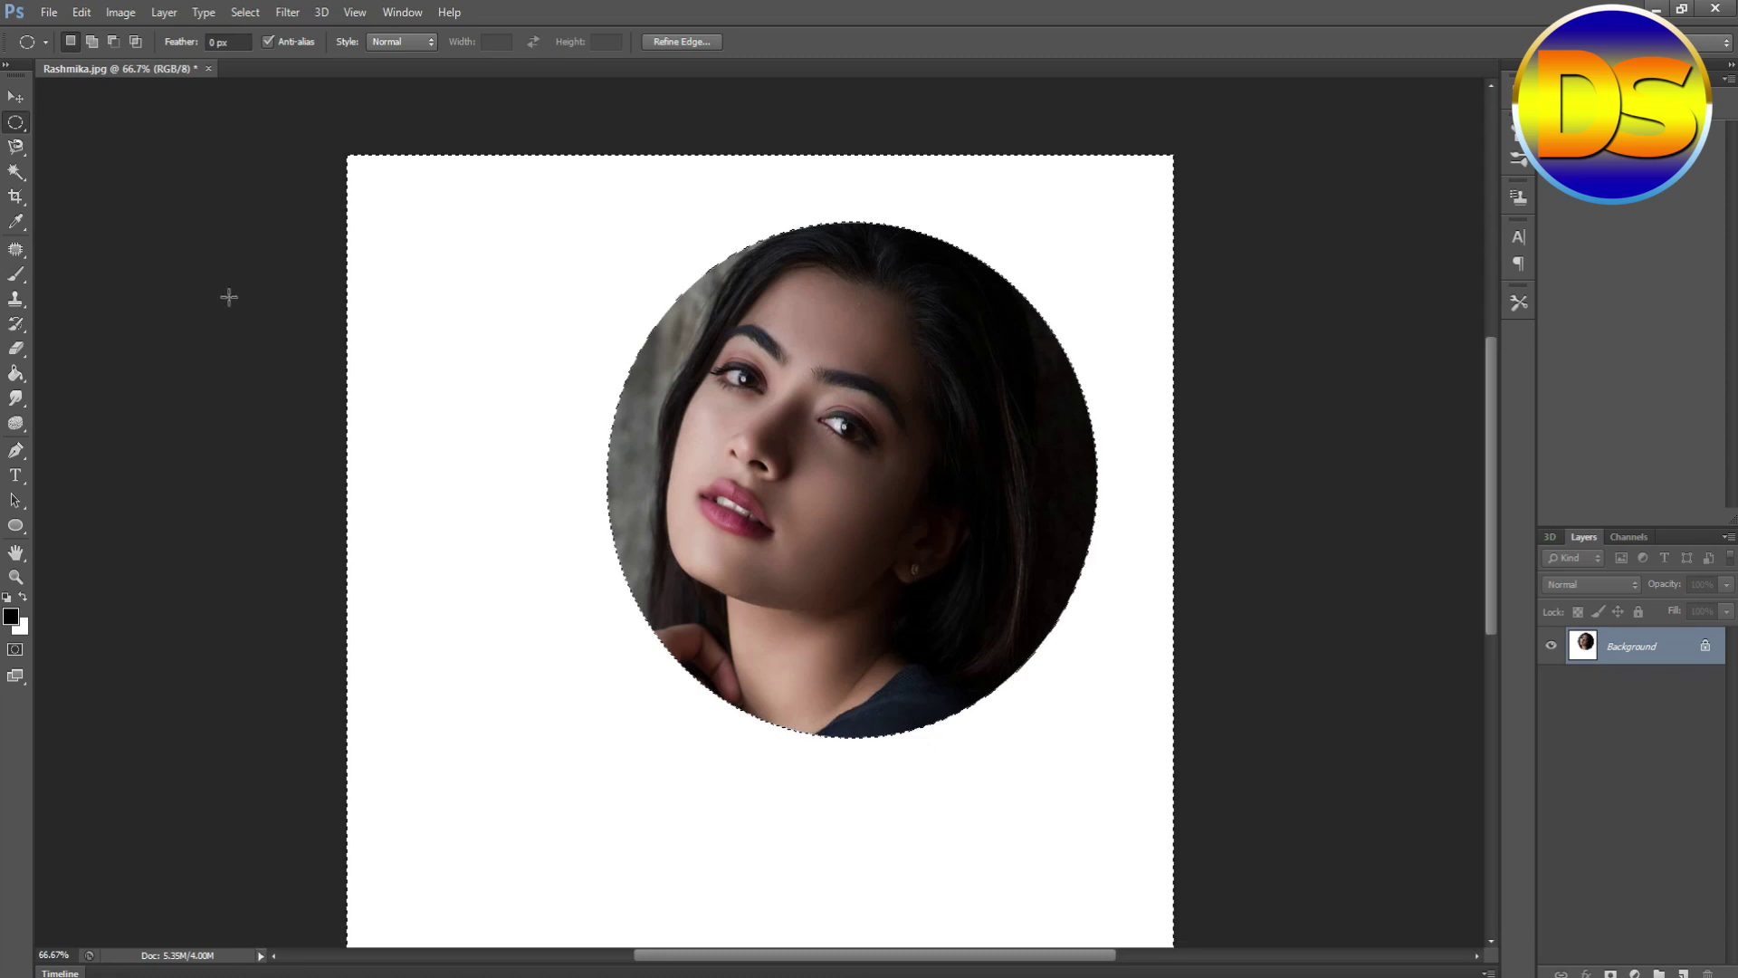
# - Trim the white area around the circular portrait on all four sides, based on the top left pixel color
pyautogui.click(120, 12)
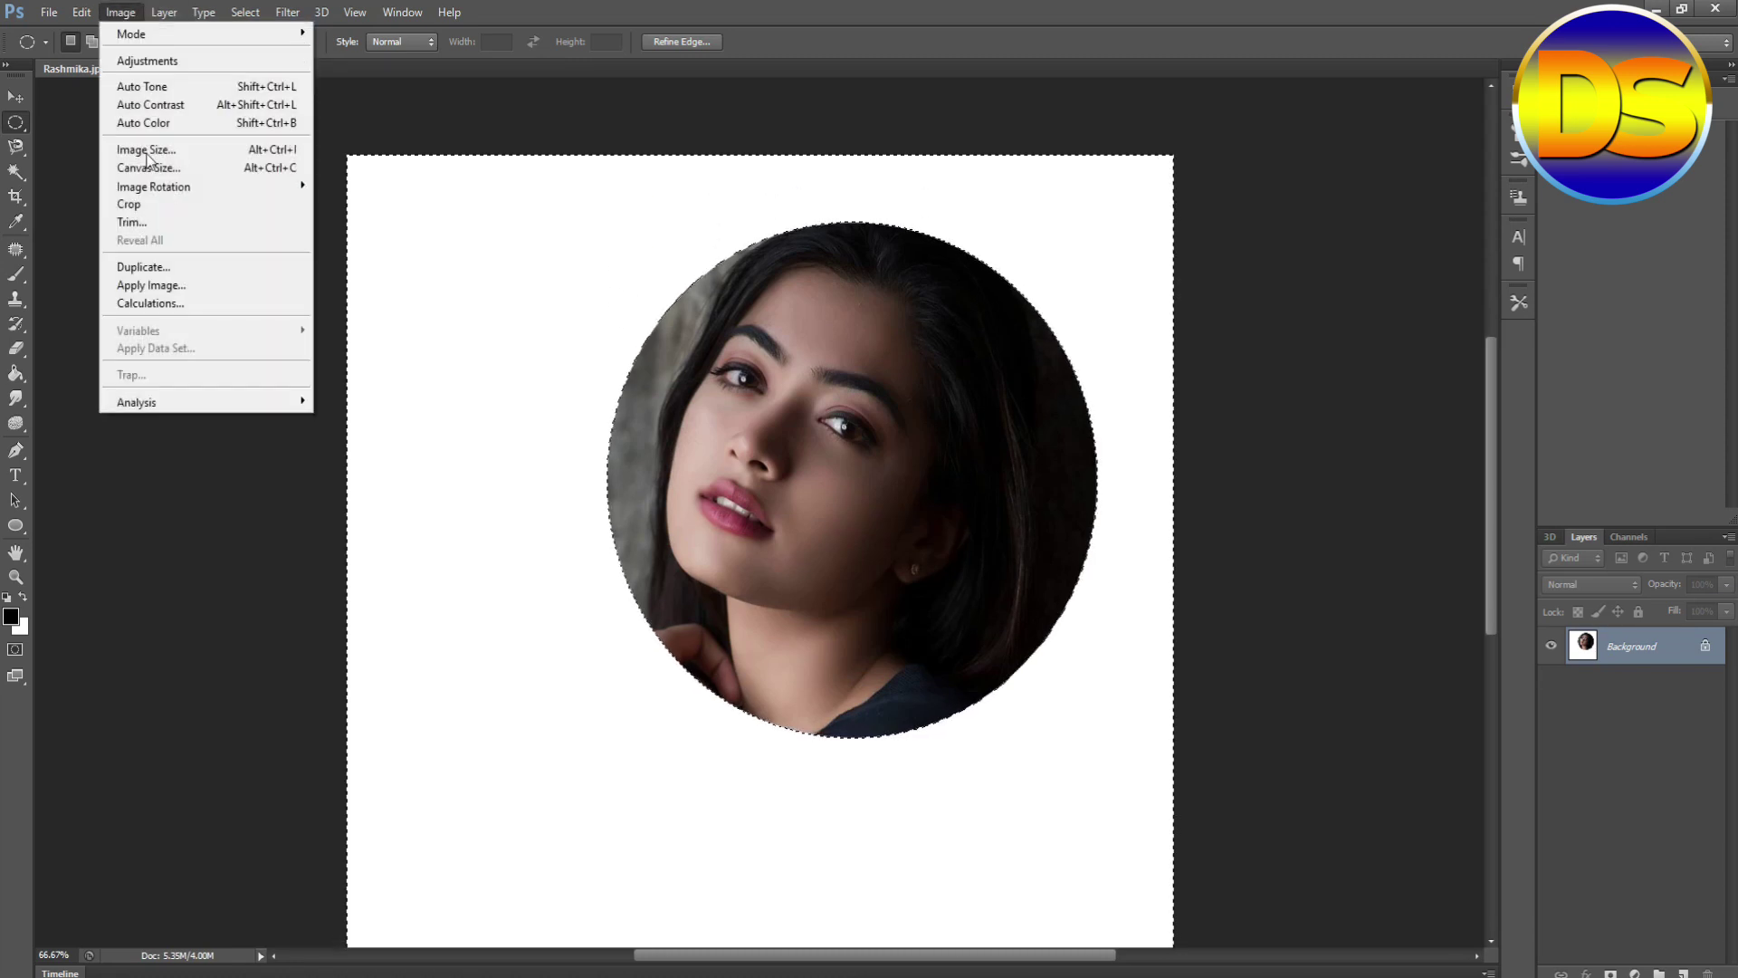
pyautogui.click(132, 222)
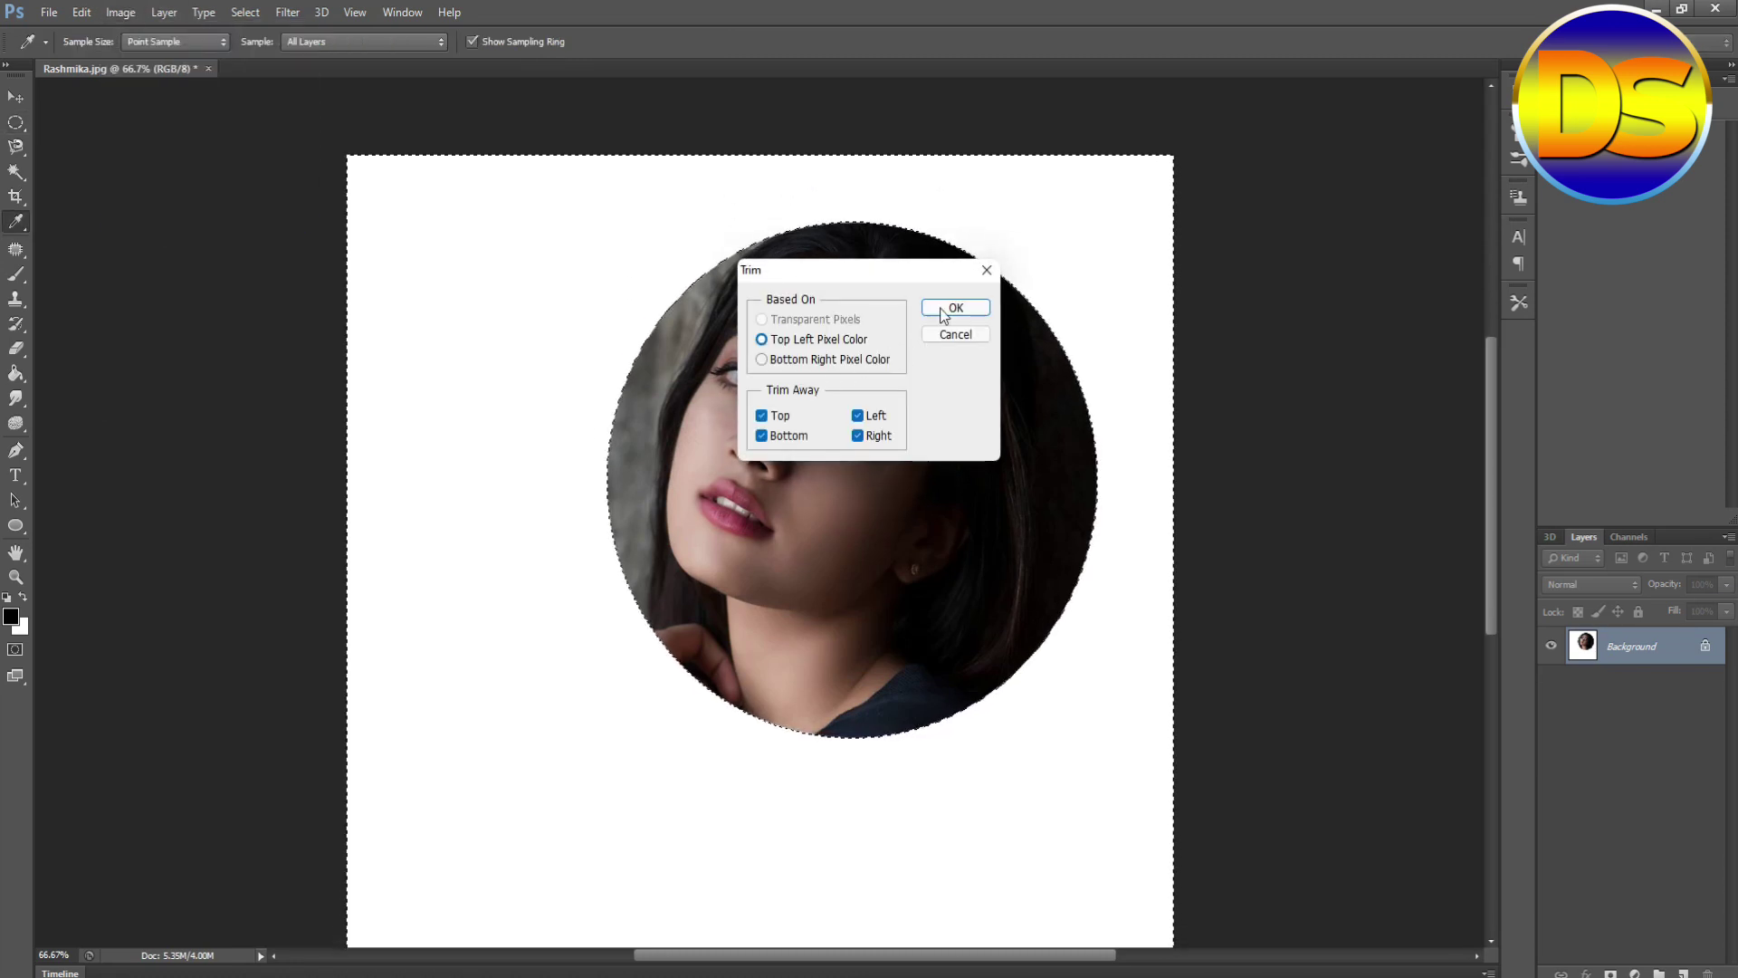
pyautogui.press('Return')
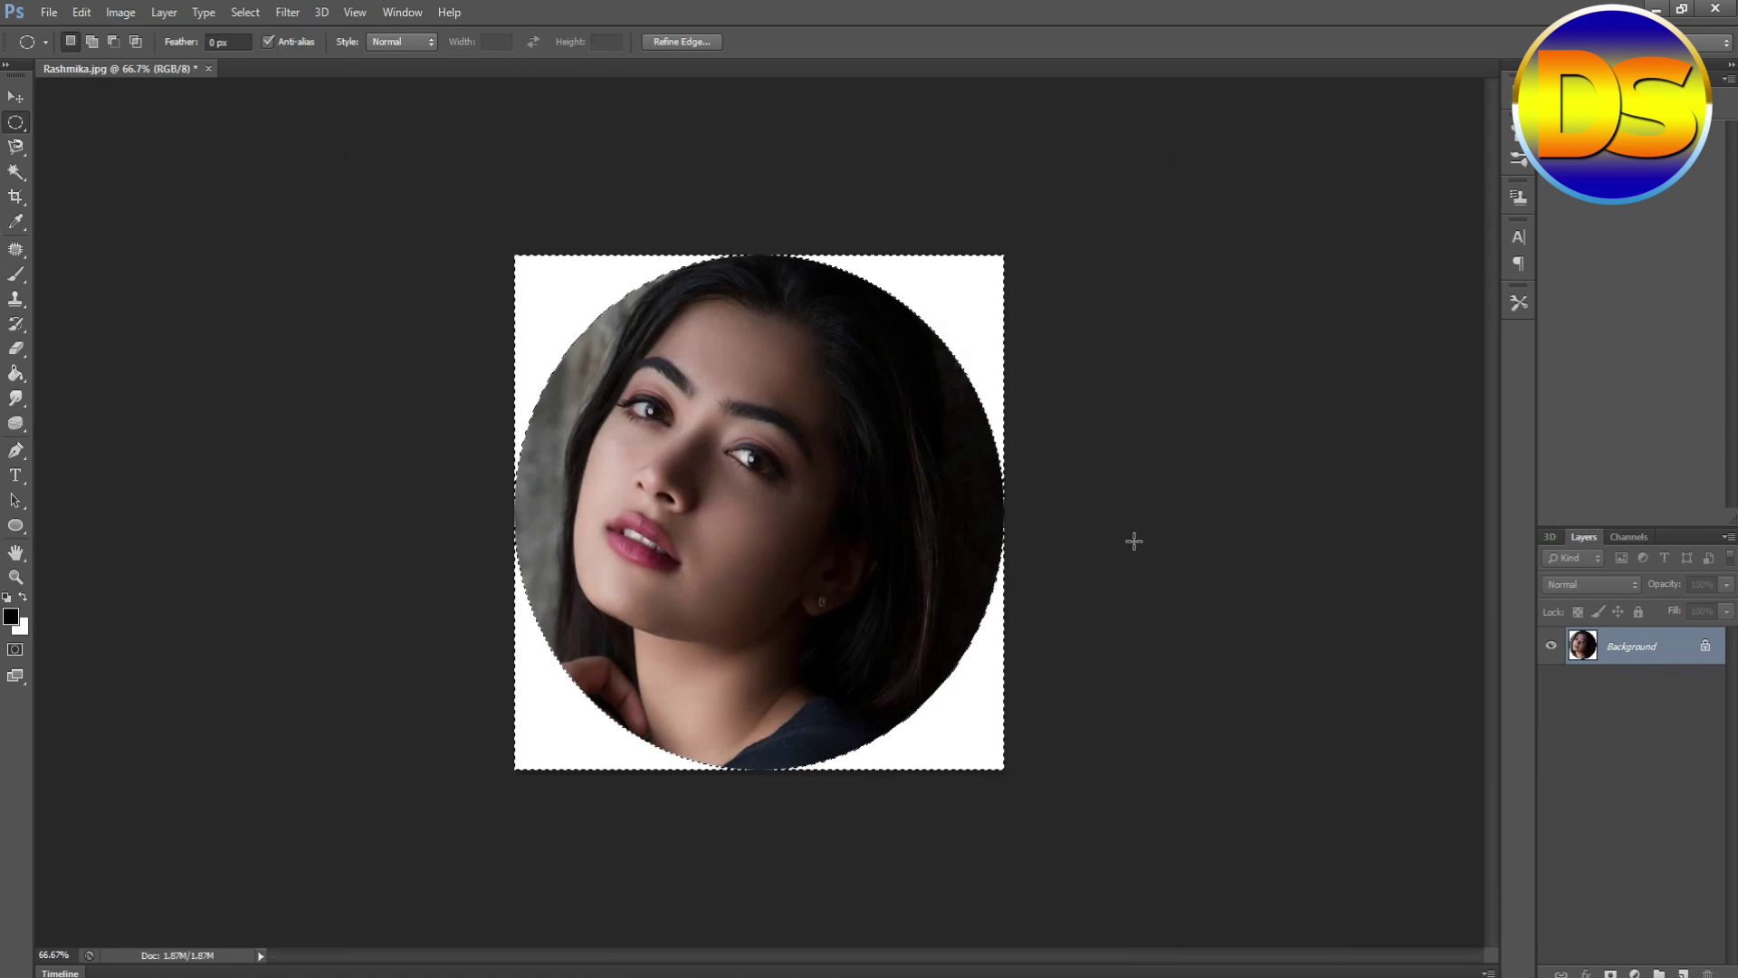
# - Save the trimmed circular portrait to the Desktop as Rashmika.png in PNG format, with Smallest / Slow compression and no interlacing
pyautogui.click(49, 11)
pyautogui.click(90, 242)
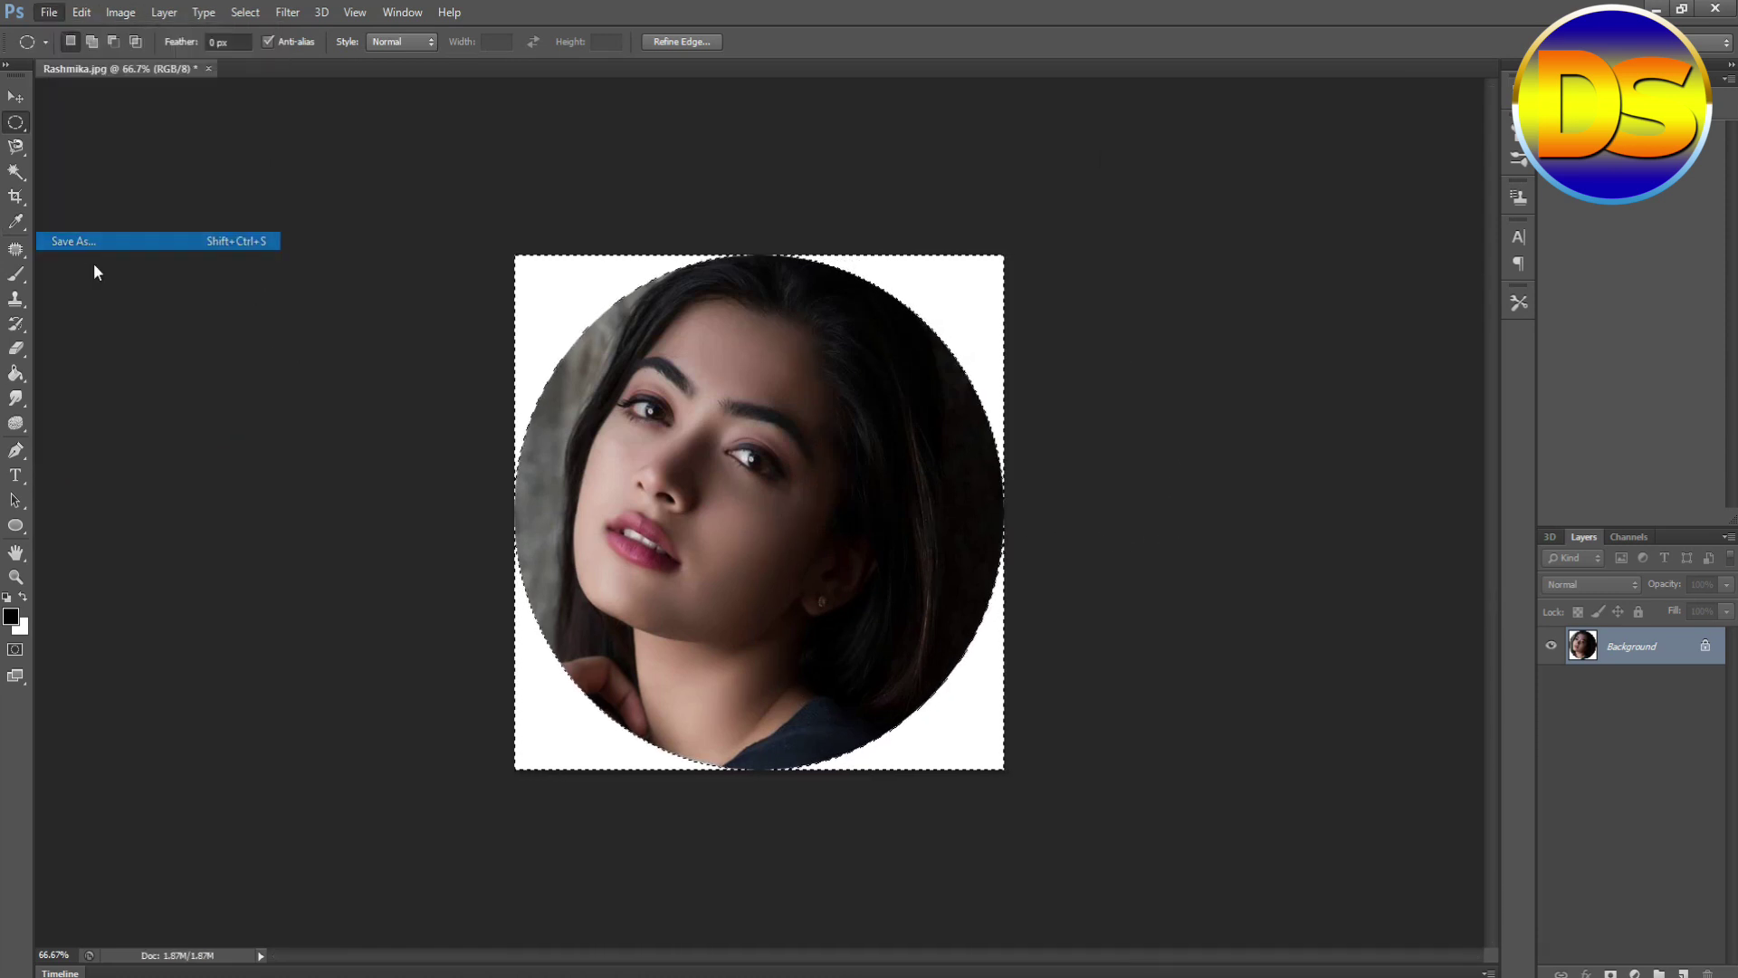
pyautogui.click(882, 568)
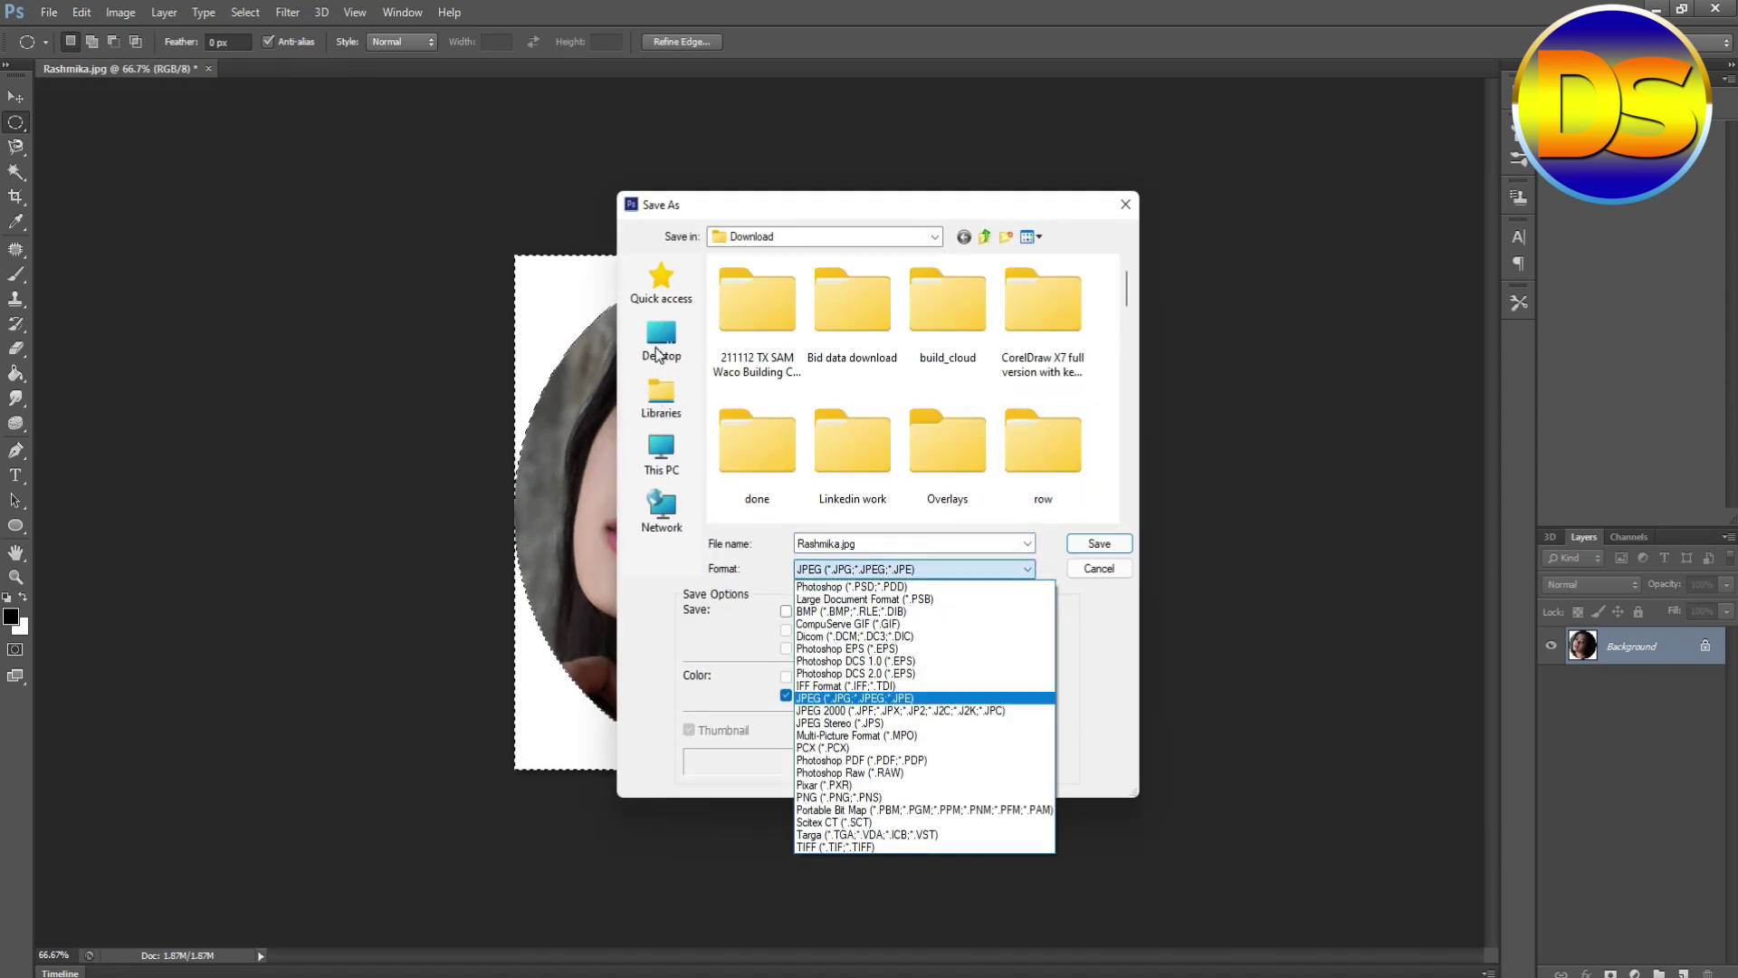
pyautogui.click(659, 353)
pyautogui.click(664, 348)
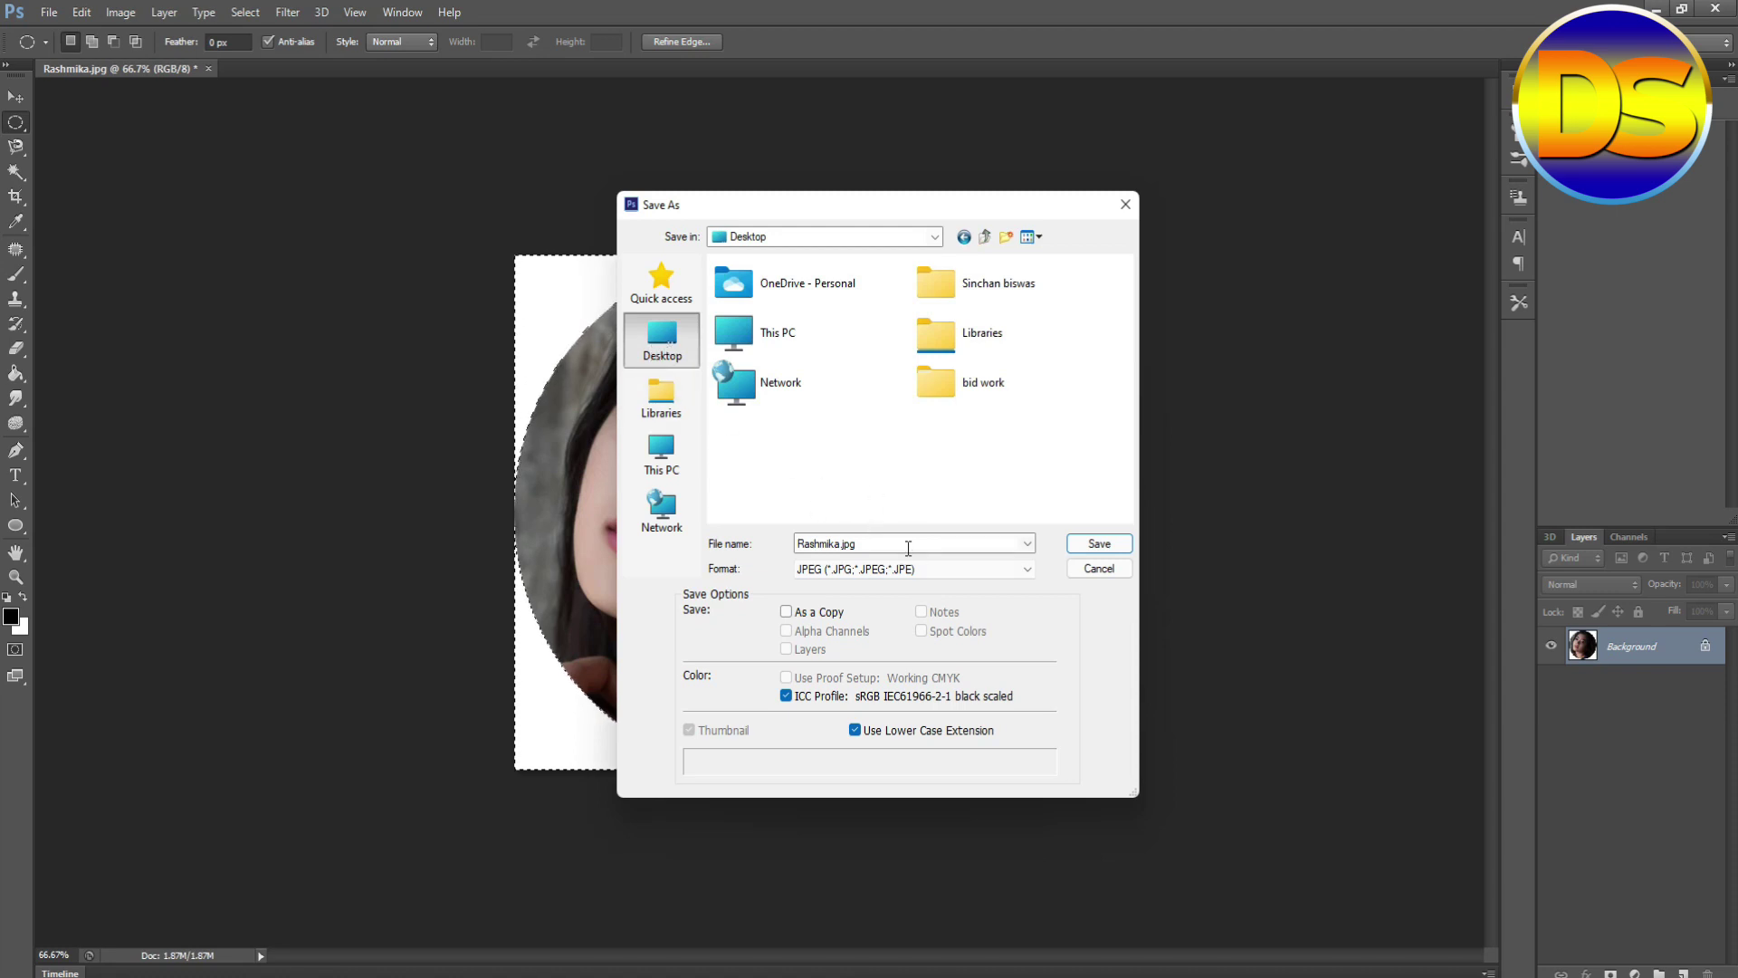
pyautogui.click(969, 568)
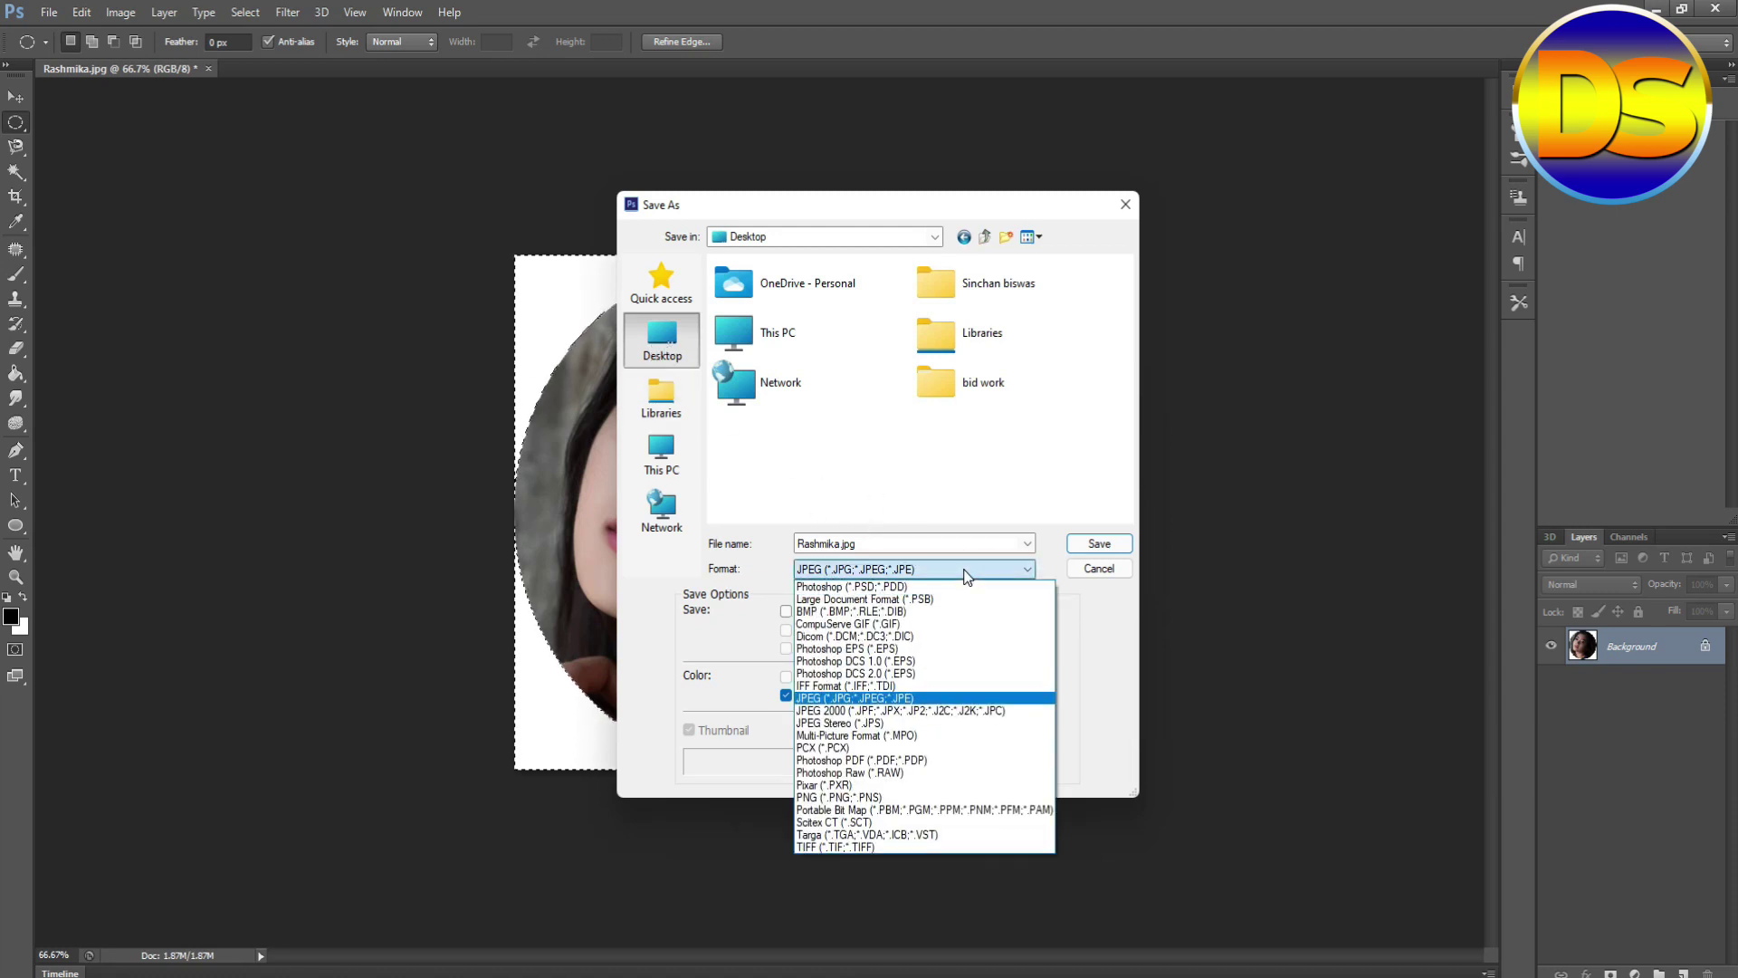
pyautogui.click(861, 797)
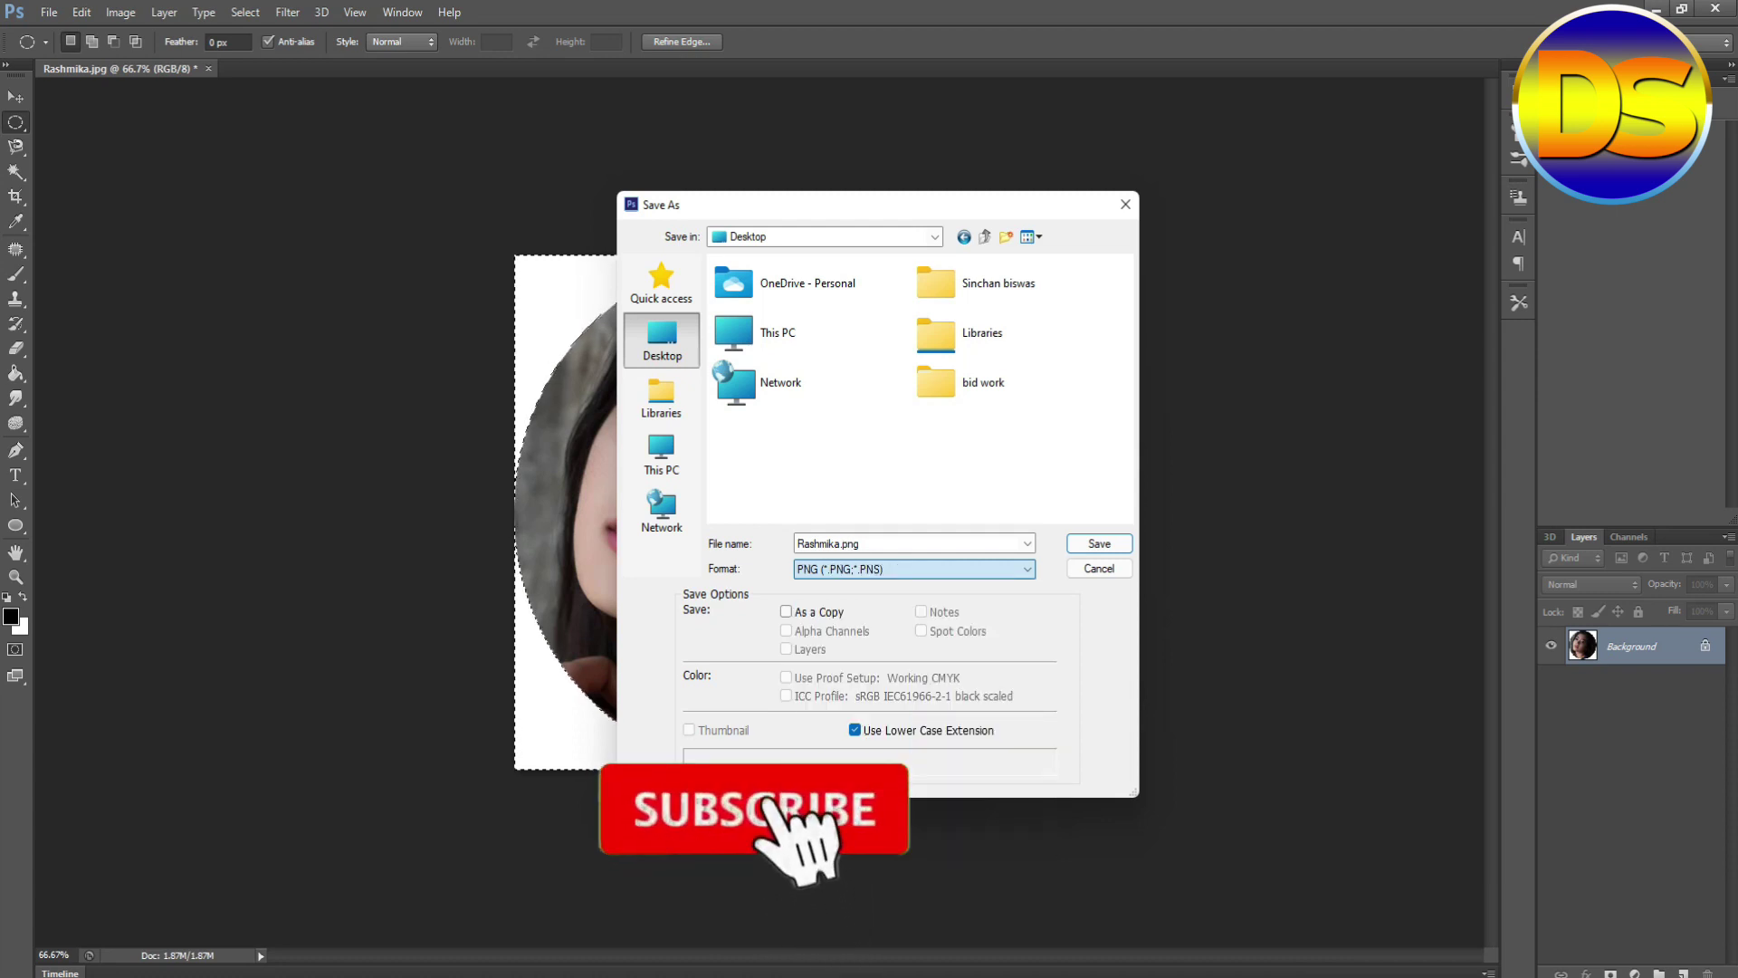
pyautogui.click(1074, 542)
pyautogui.click(850, 372)
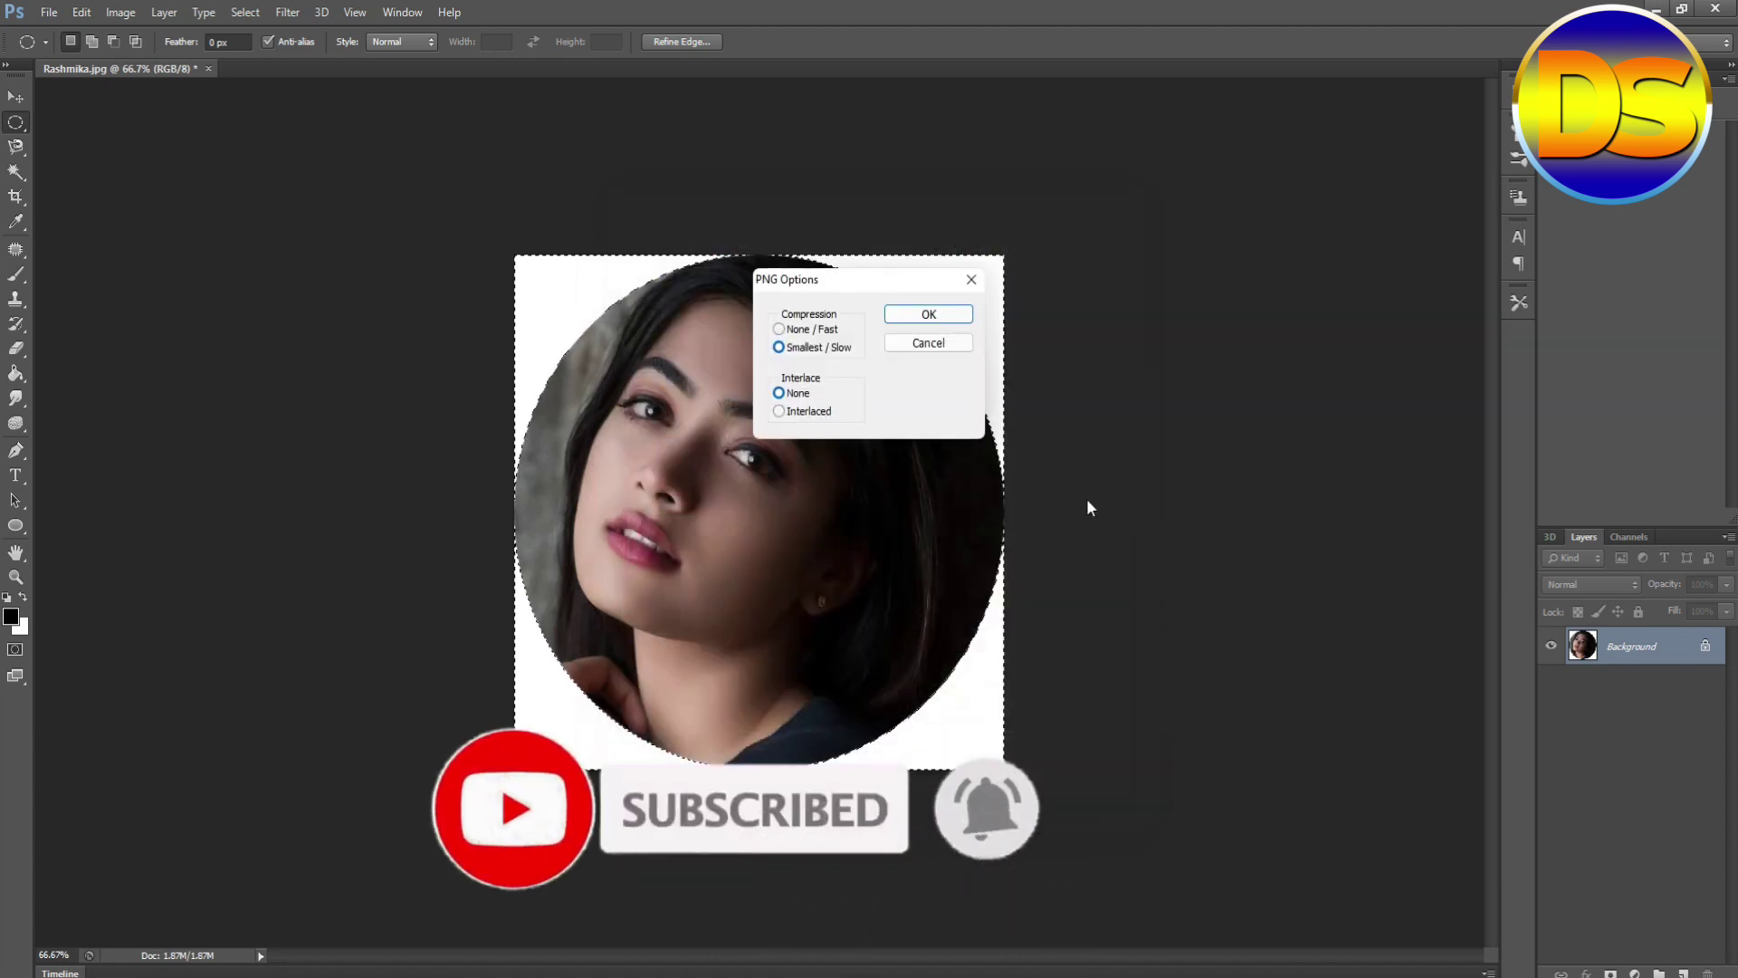
pyautogui.click(917, 317)
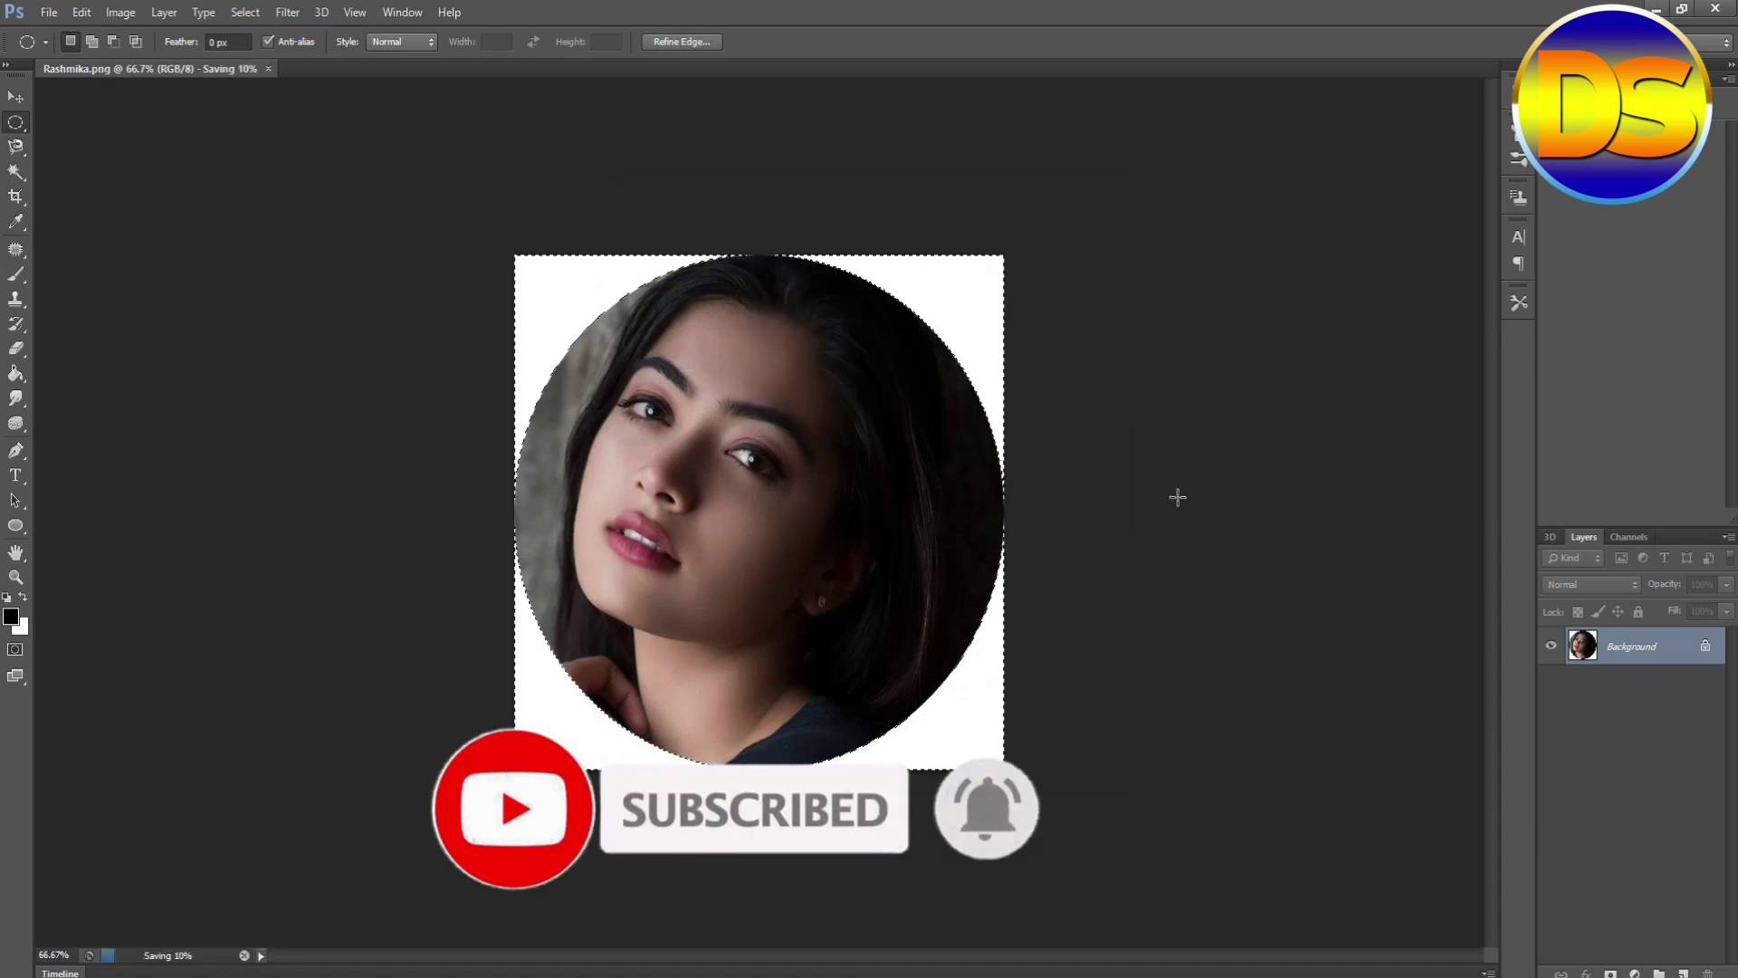